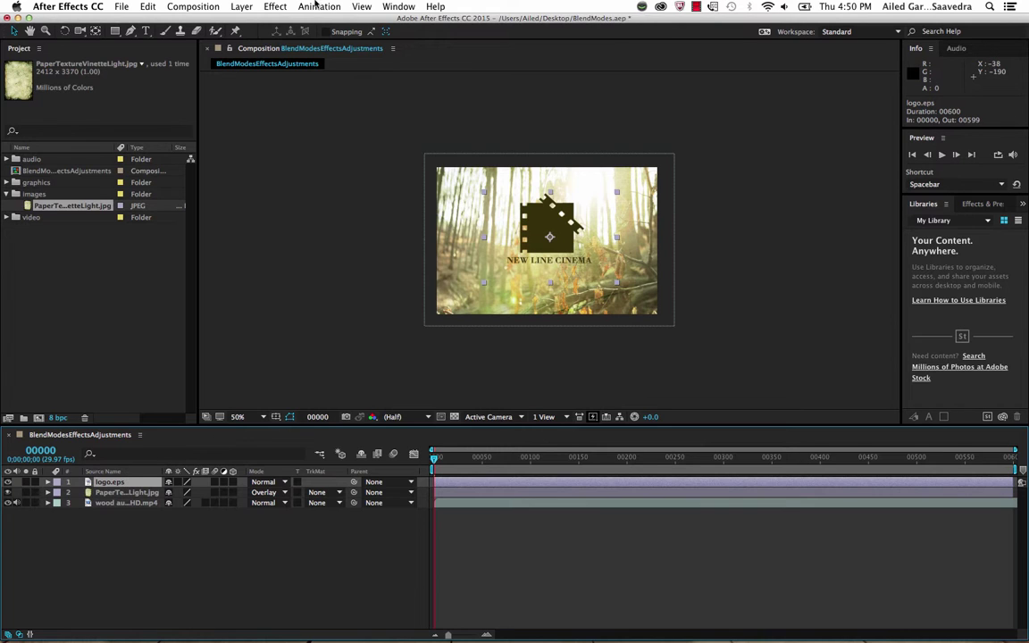
Apply the Gaussian Blur effect to the logo.eps layer
left_click(275, 6)
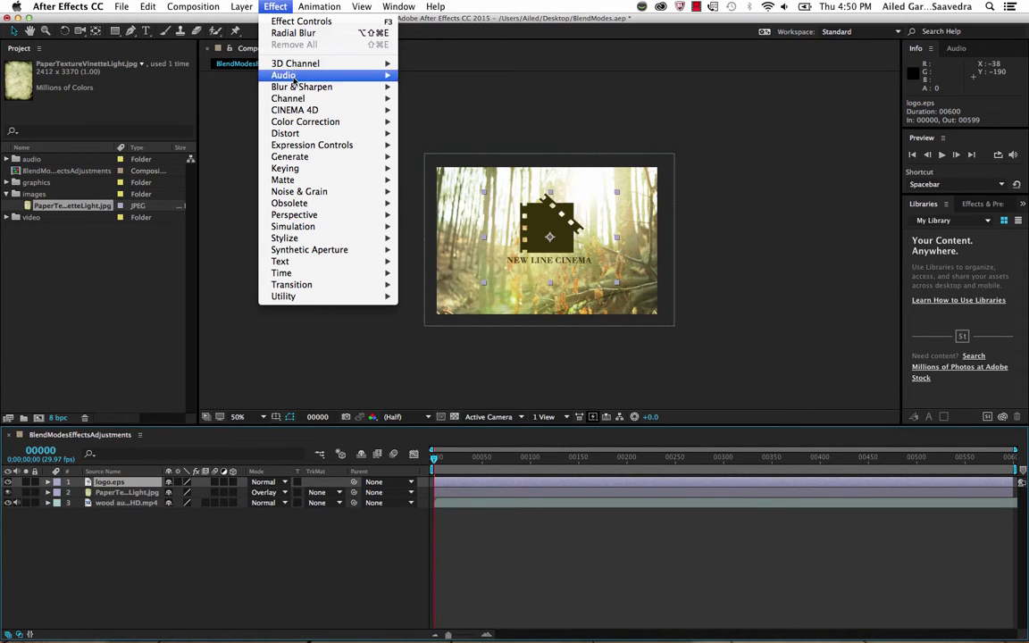
mouse_move(309, 265)
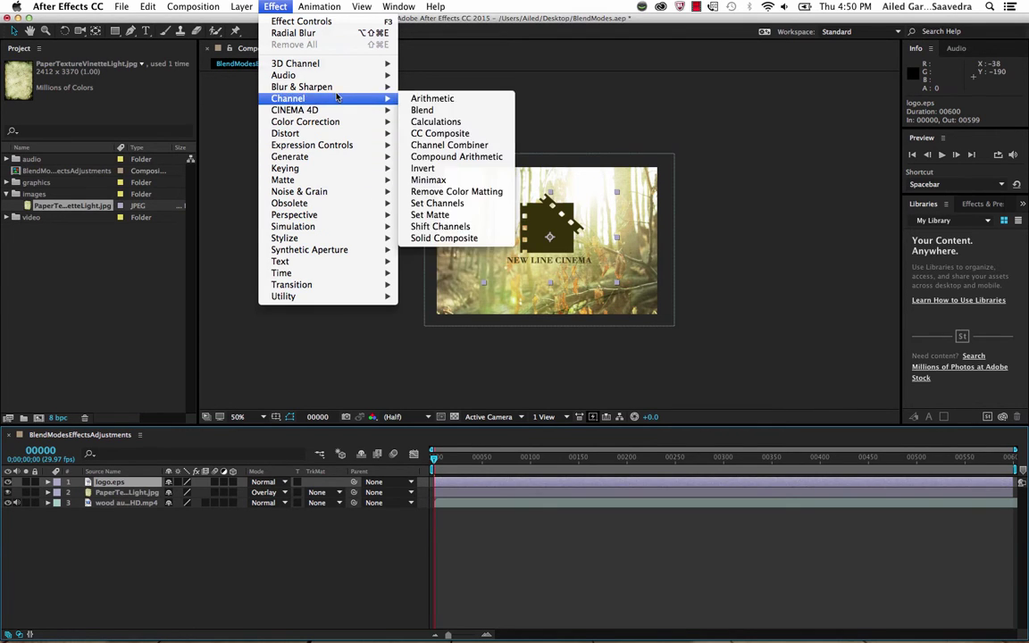
mouse_move(337, 93)
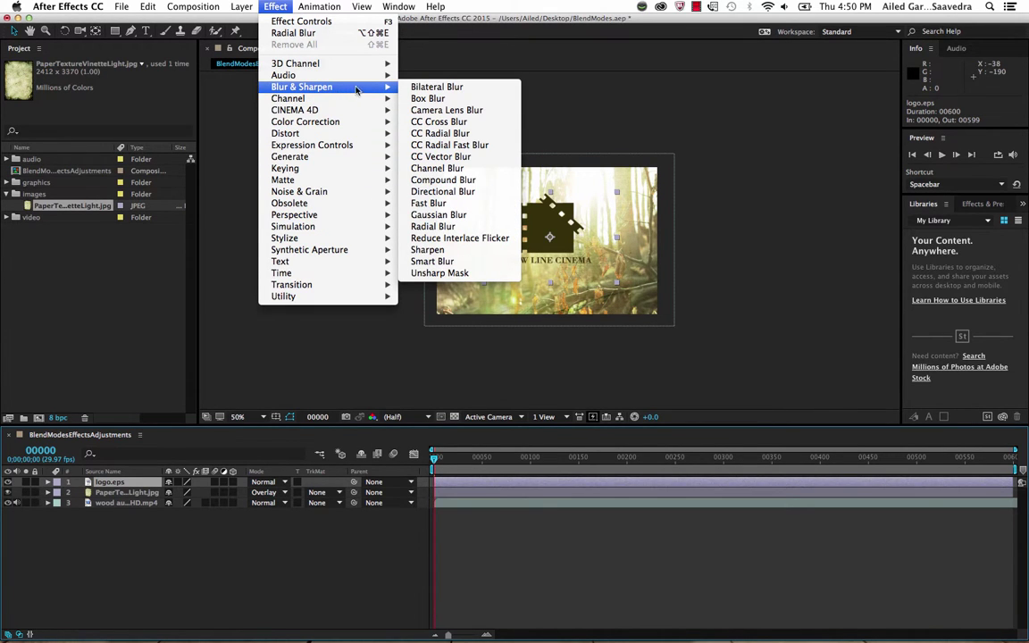
left_click(440, 214)
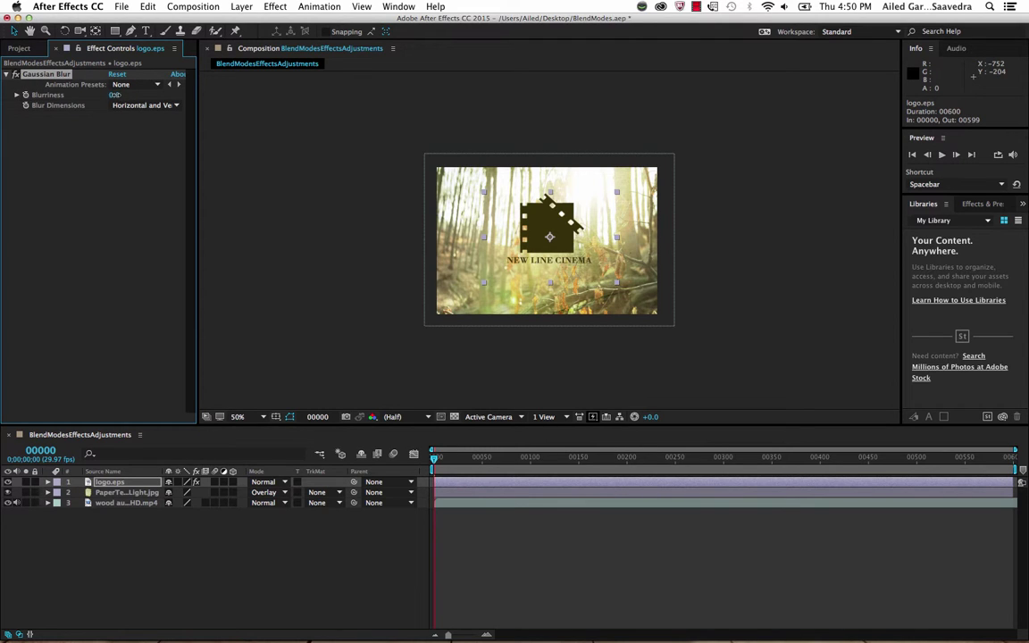
Try a Gaussian Blur blurriness of 17.2 on the logo and return it to 0
left_click_drag(142, 94, 191, 90)
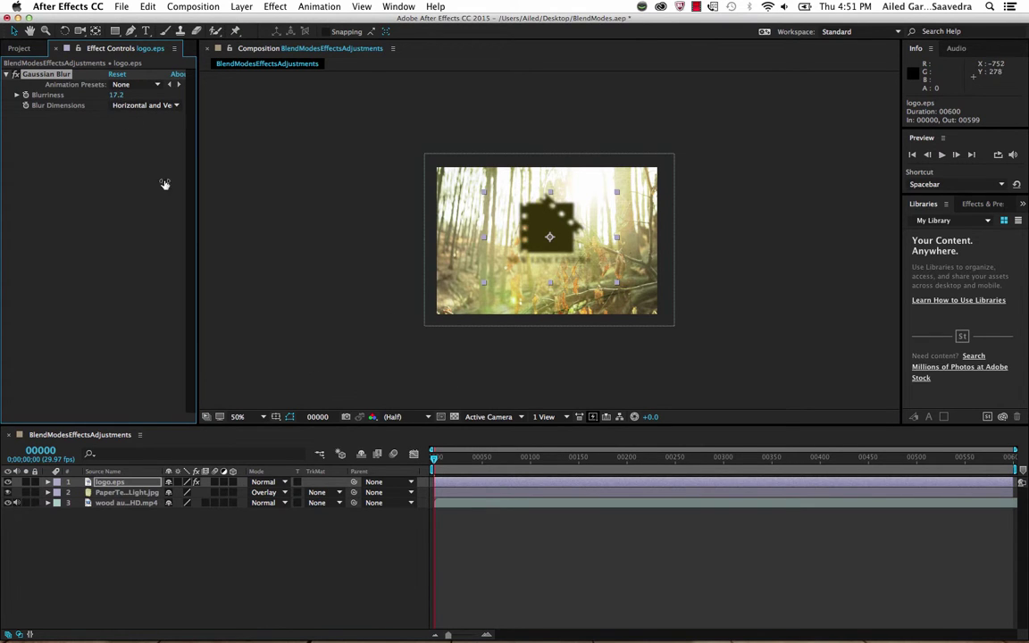
left_click_drag(435, 462, 393, 447)
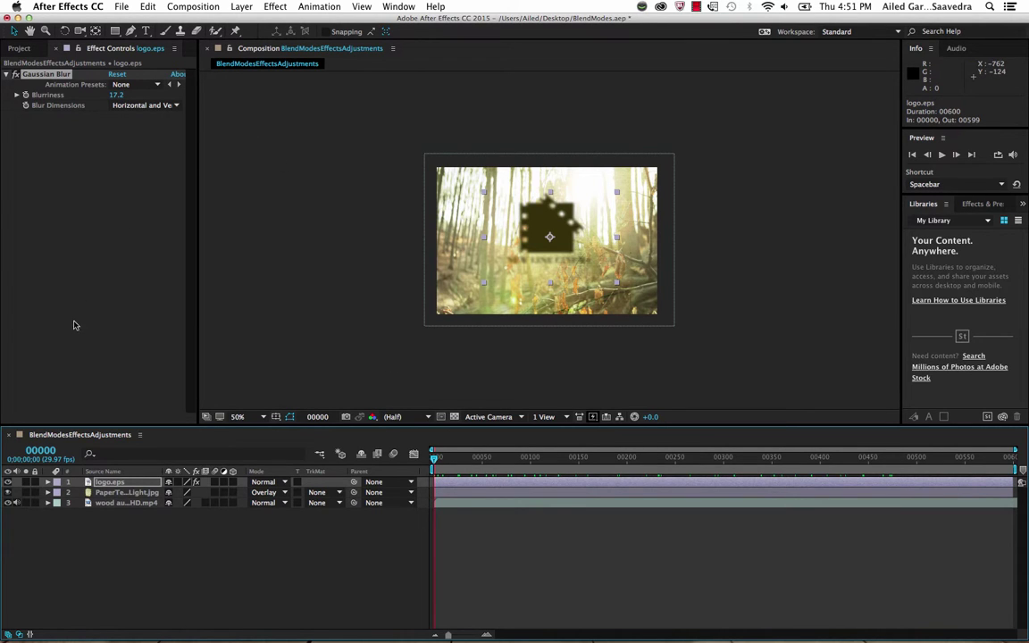
left_click_drag(115, 94, 4, 95)
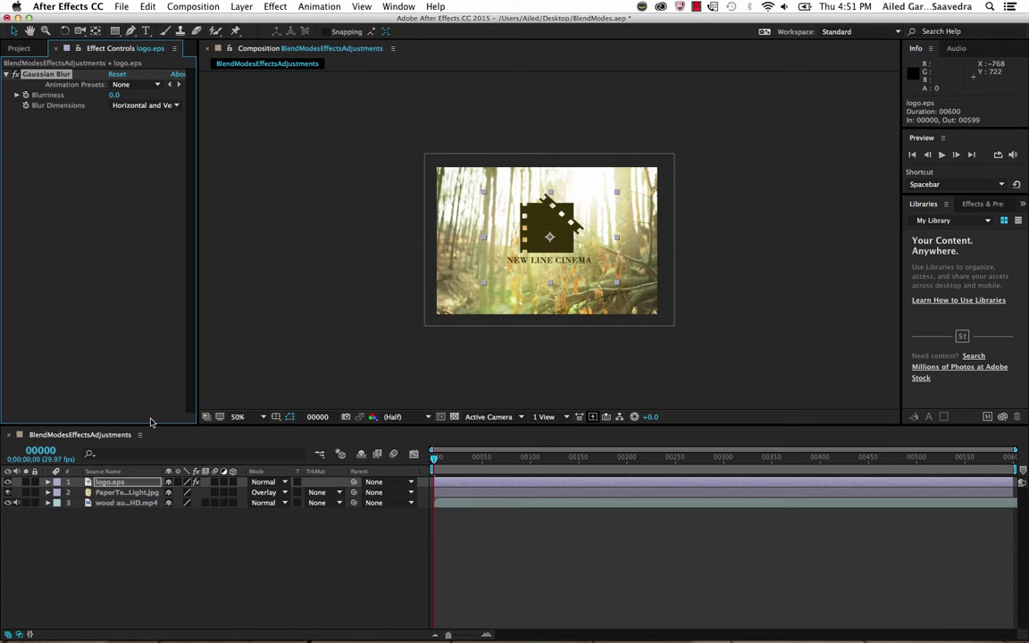
Keyframe the logo's Gaussian Blur blurriness from 0 at frame 0 to 15.4 at frame 88
left_click(48, 482)
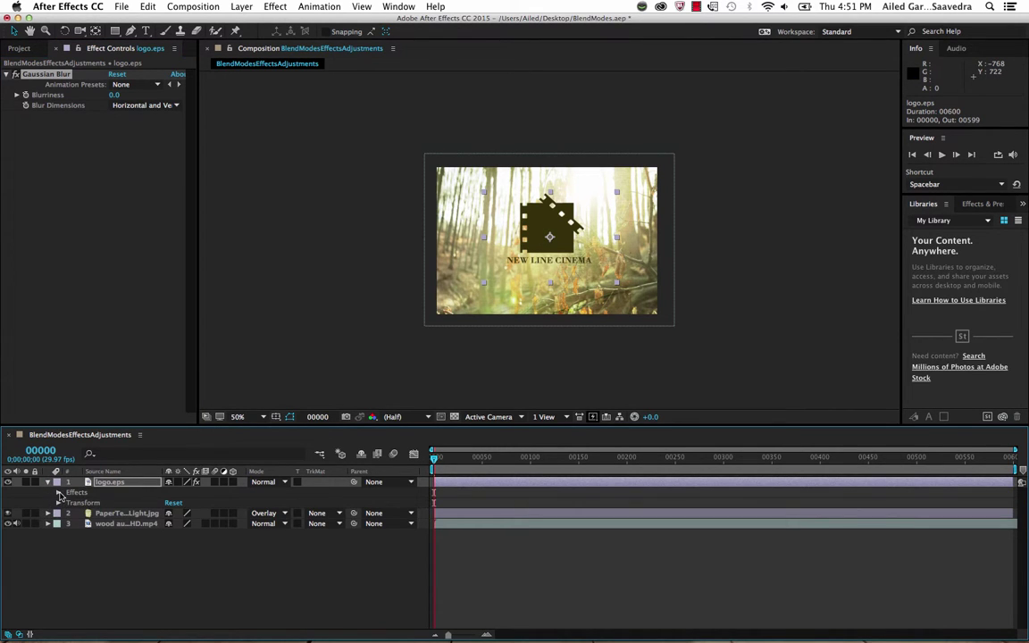
left_click(59, 494)
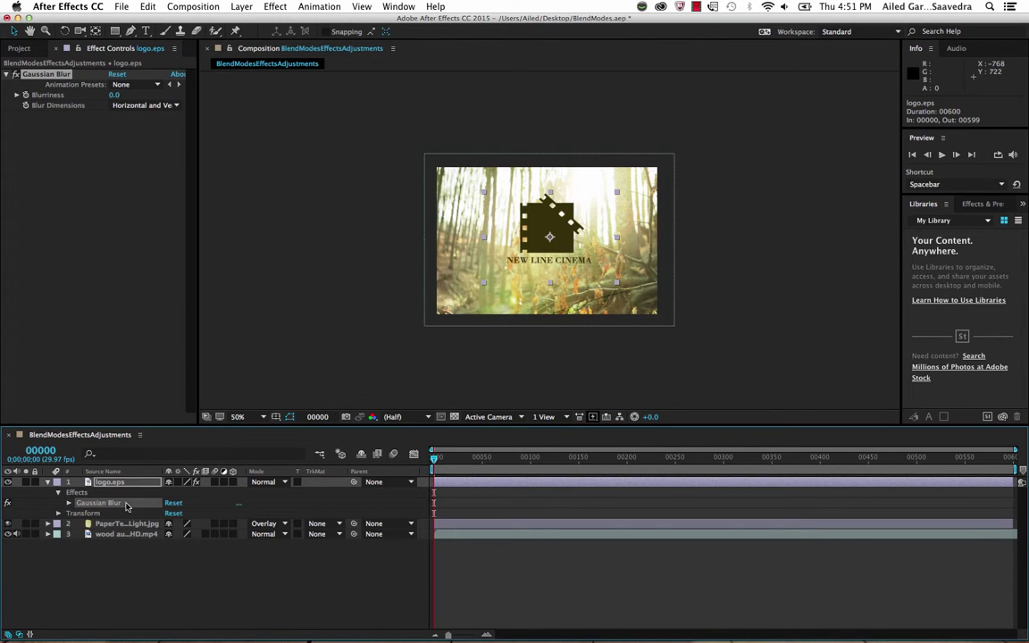
left_click(70, 504)
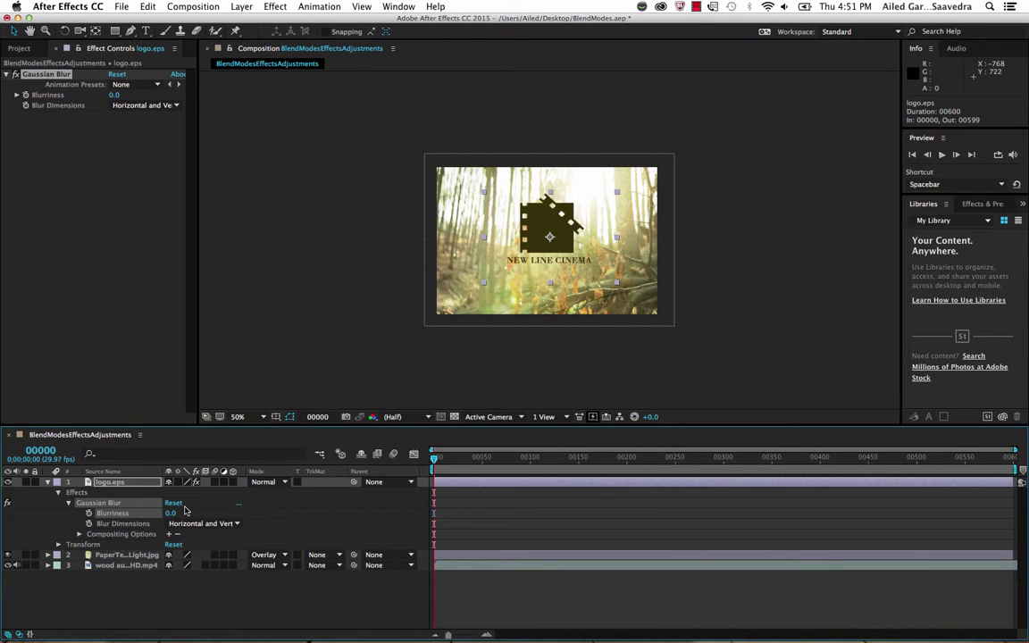
left_click(90, 514)
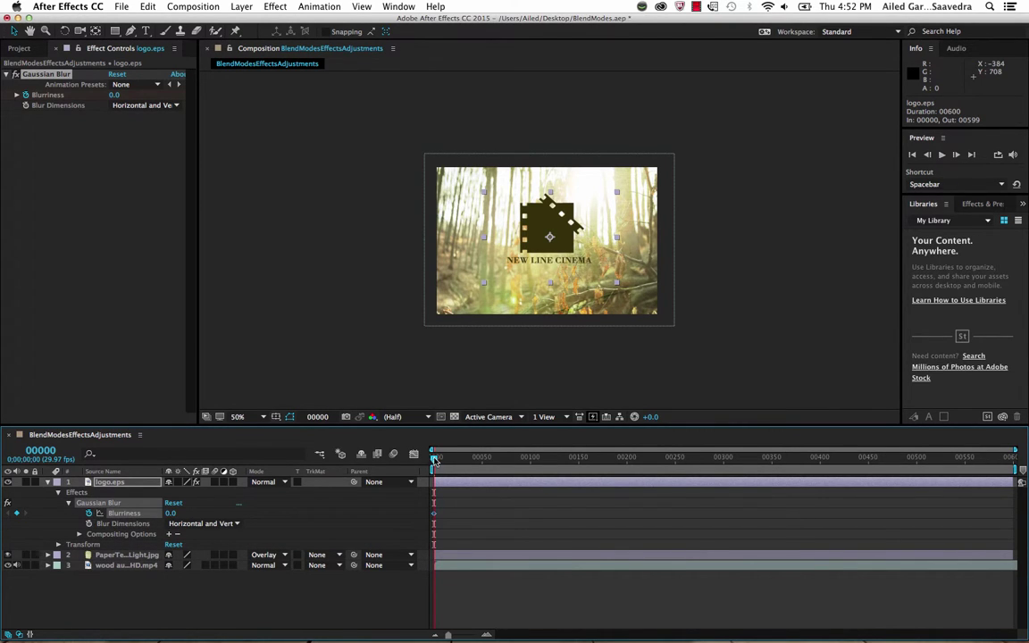
left_click_drag(436, 459, 520, 457)
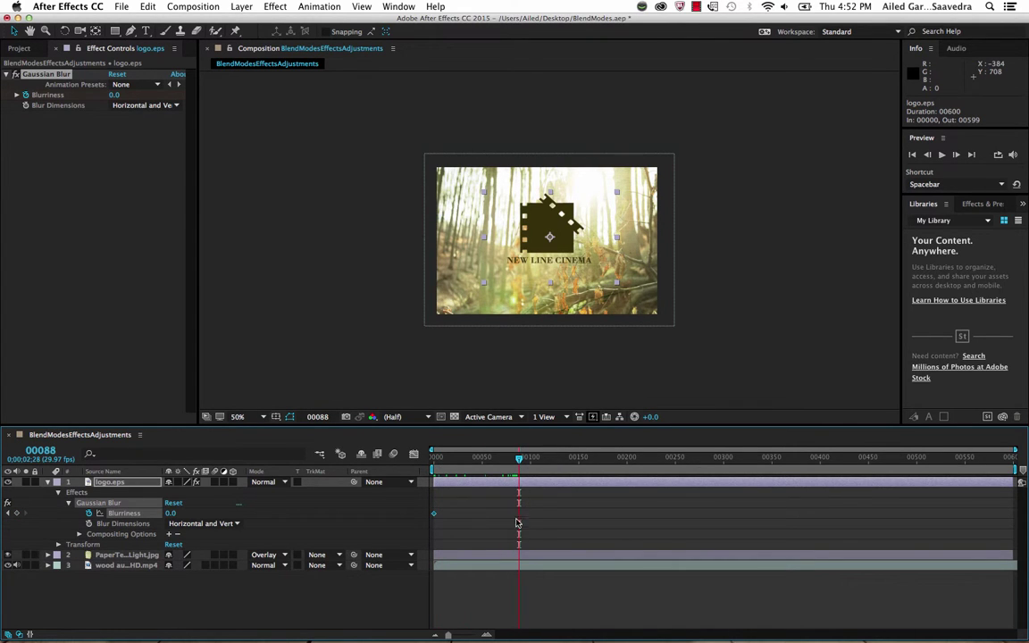
left_click_drag(169, 514, 210, 514)
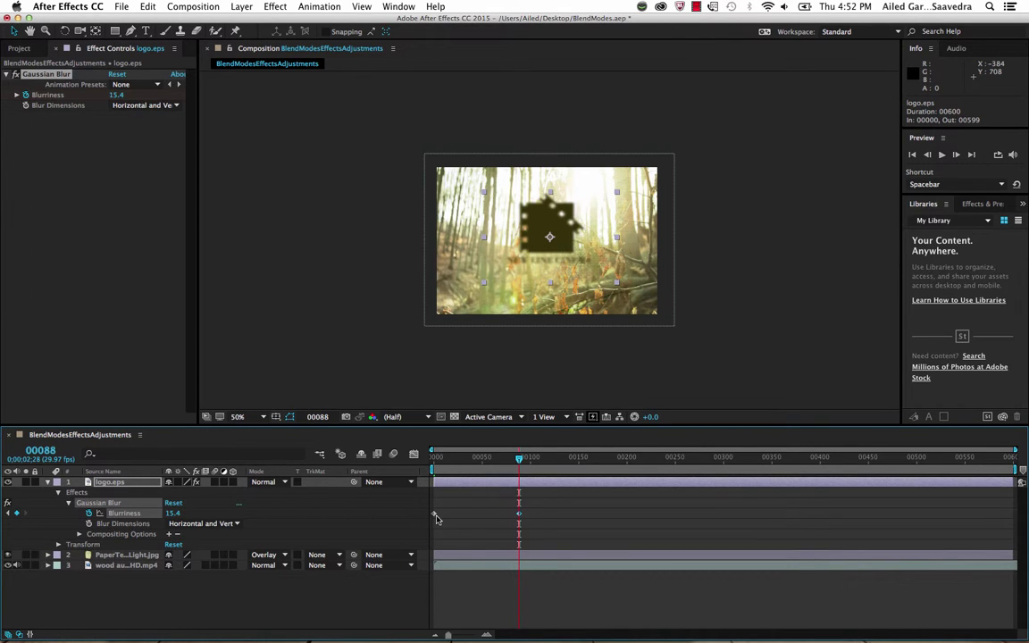
Preview the blur from frame 0 and add a blurriness keyframe of 0.1 at frame 173
key("Home")
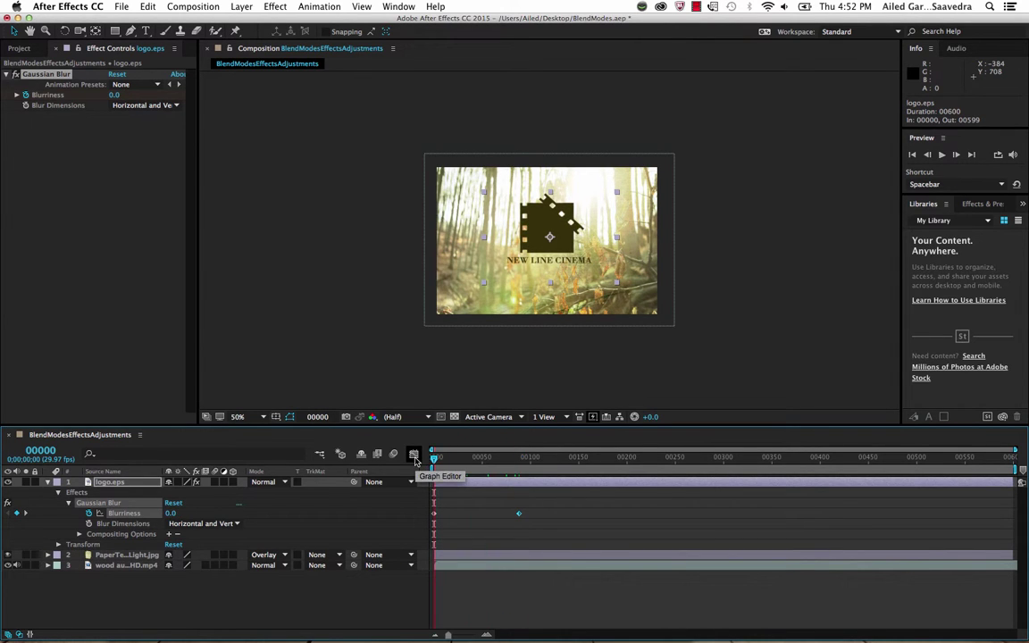
key("space")
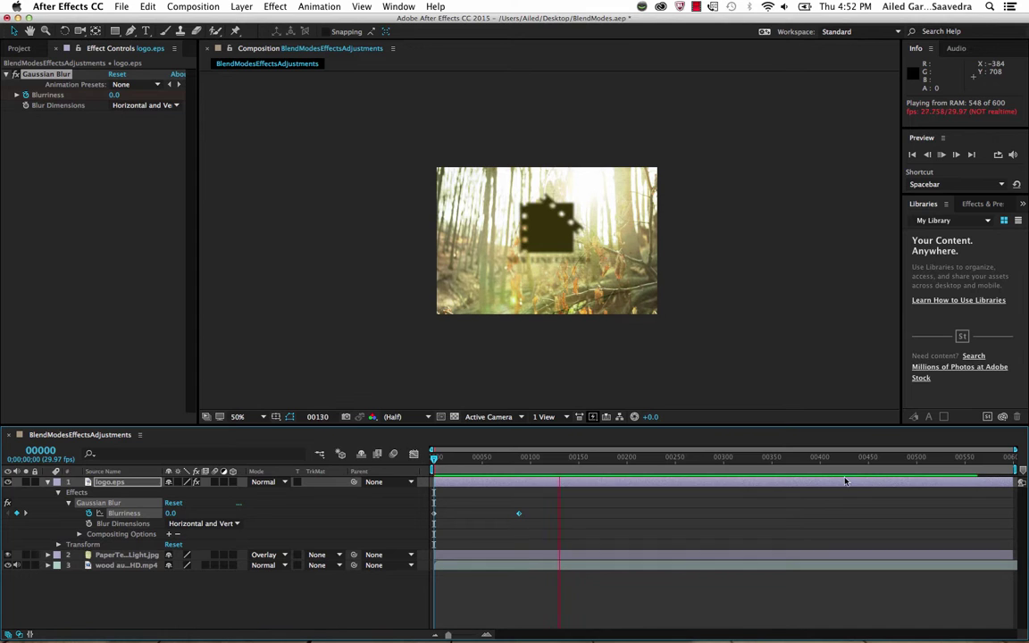
left_click(602, 461)
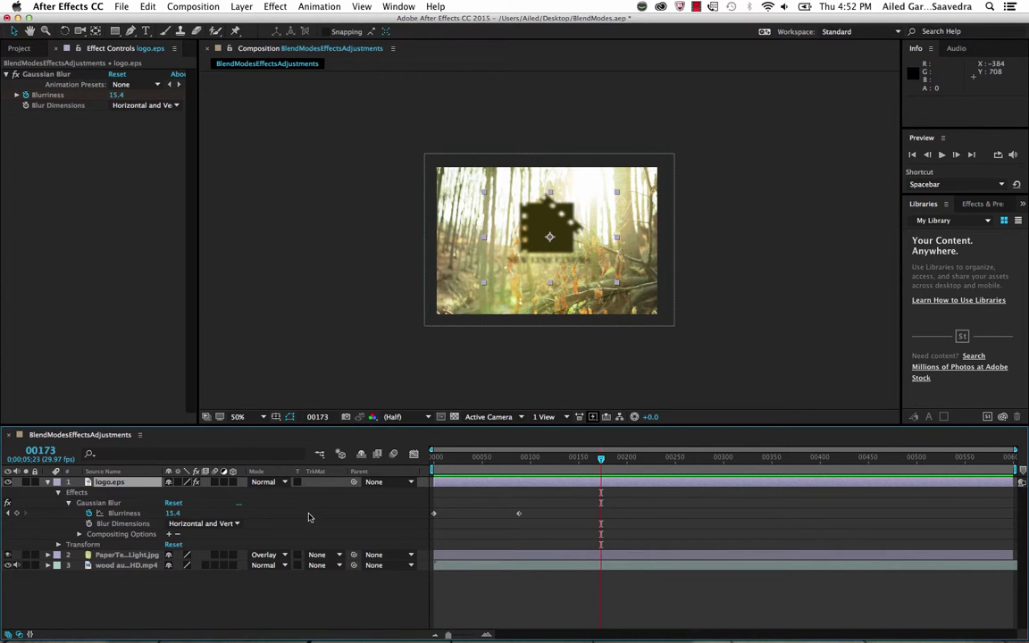
left_click_drag(177, 517, 67, 516)
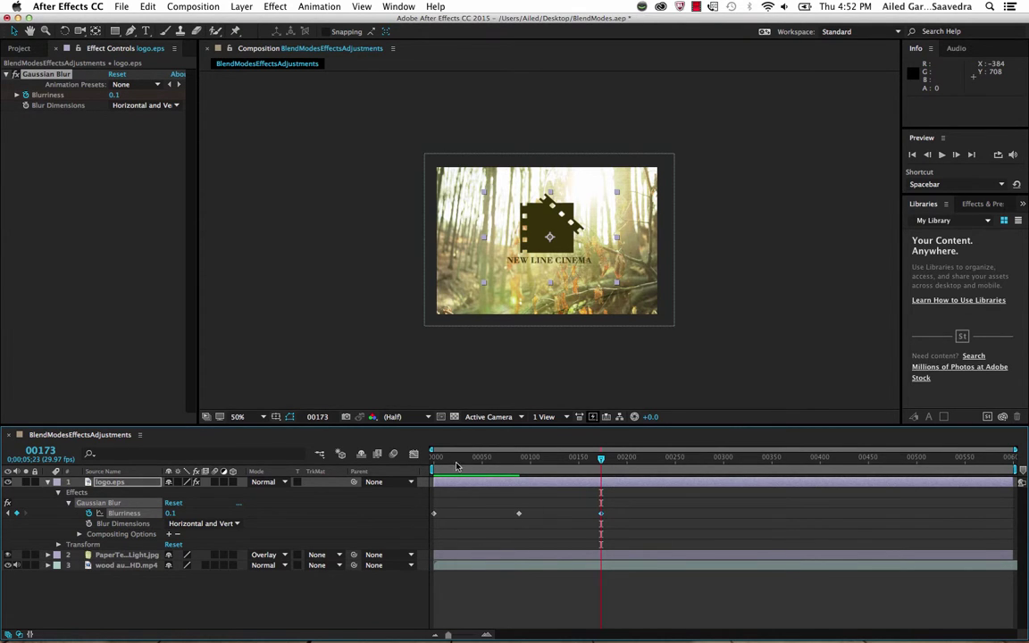
Play back the logo's blur-in and blur-out animation and collapse its effect properties in the timeline
key("space")
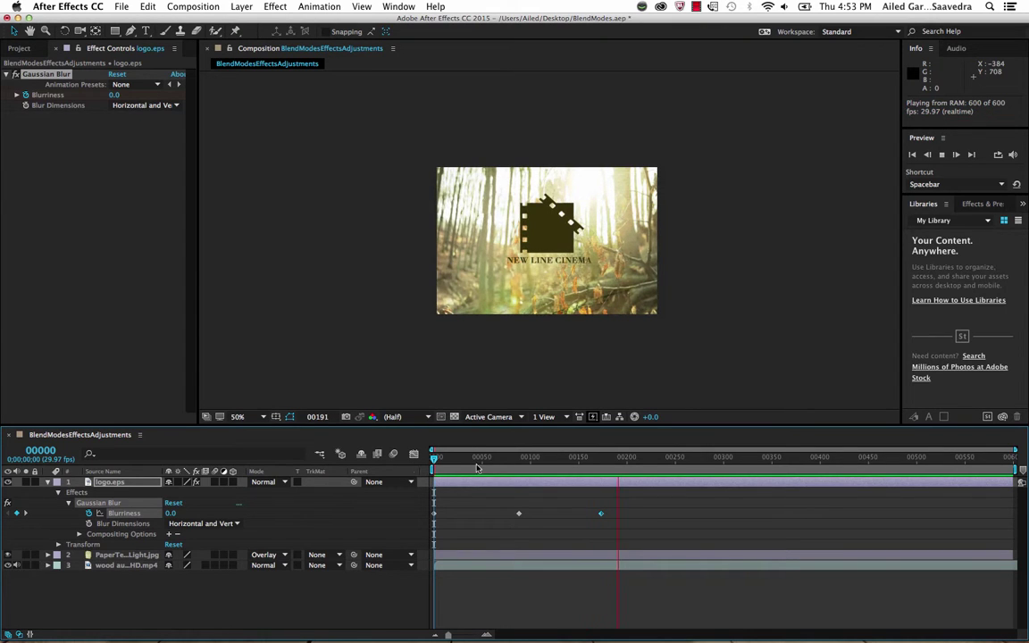
left_click(533, 459)
key("j")
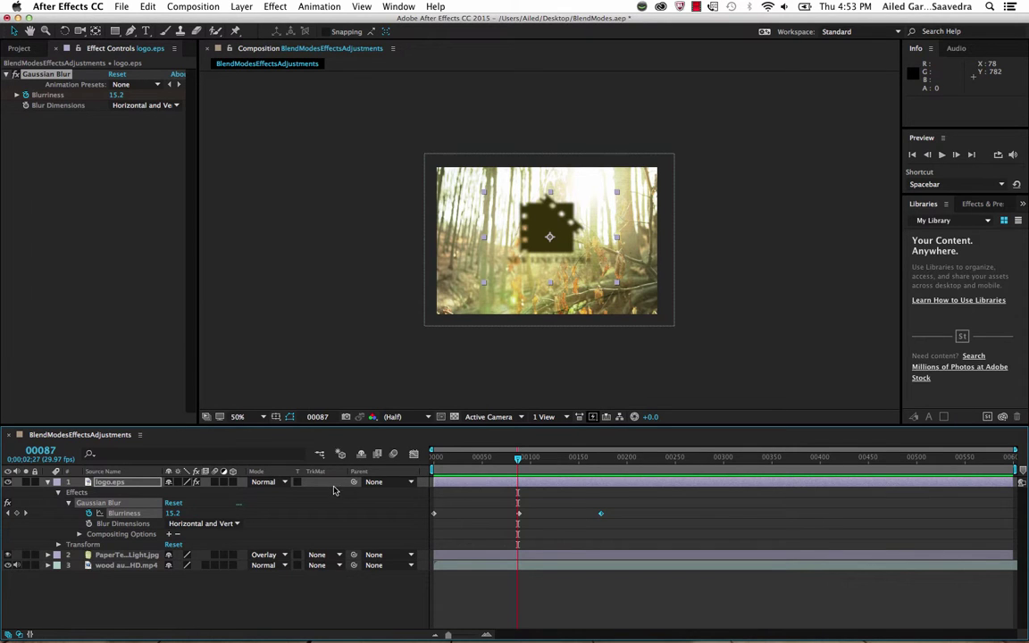
left_click(67, 502)
left_click(59, 492)
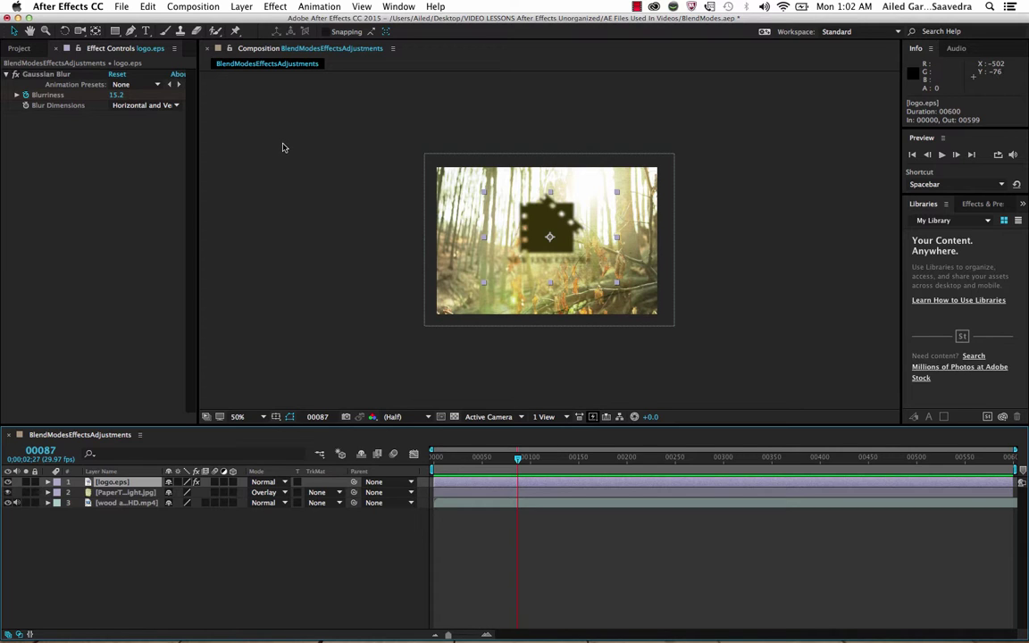
Add the Twirl distortion effect to the logo.eps layer
left_click(276, 7)
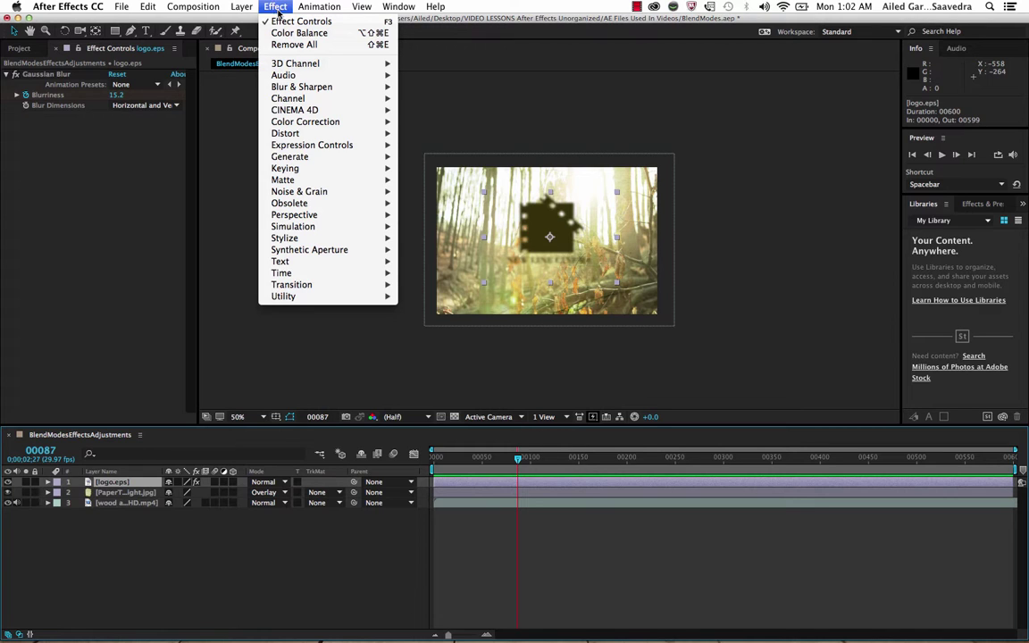
mouse_move(323, 136)
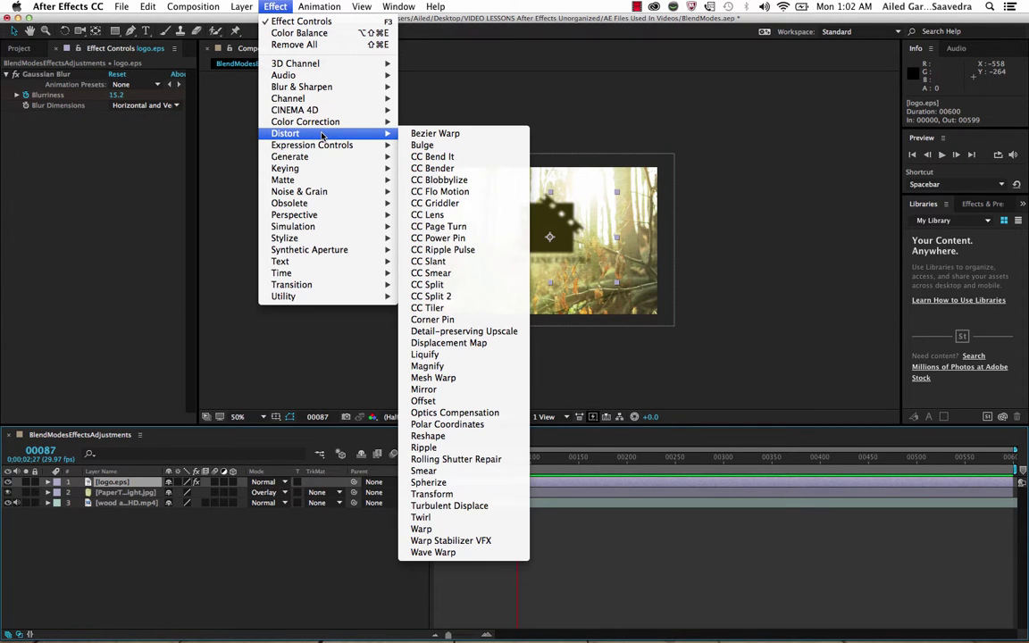
left_click(506, 518)
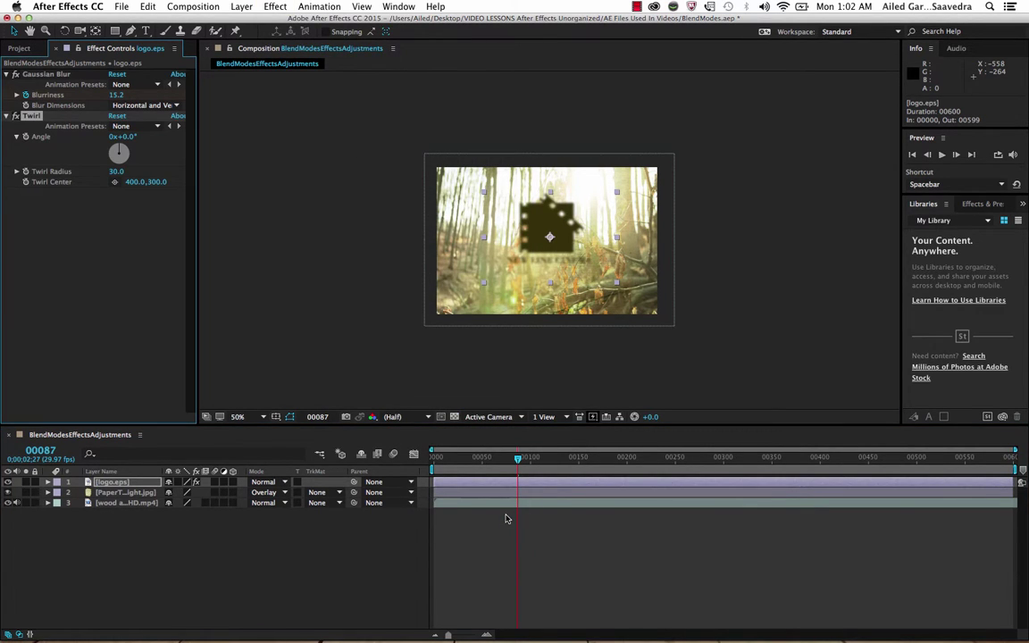
Reveal the logo's Twirl properties and set an Angle keyframe of 0° at frame 0
left_click(48, 482)
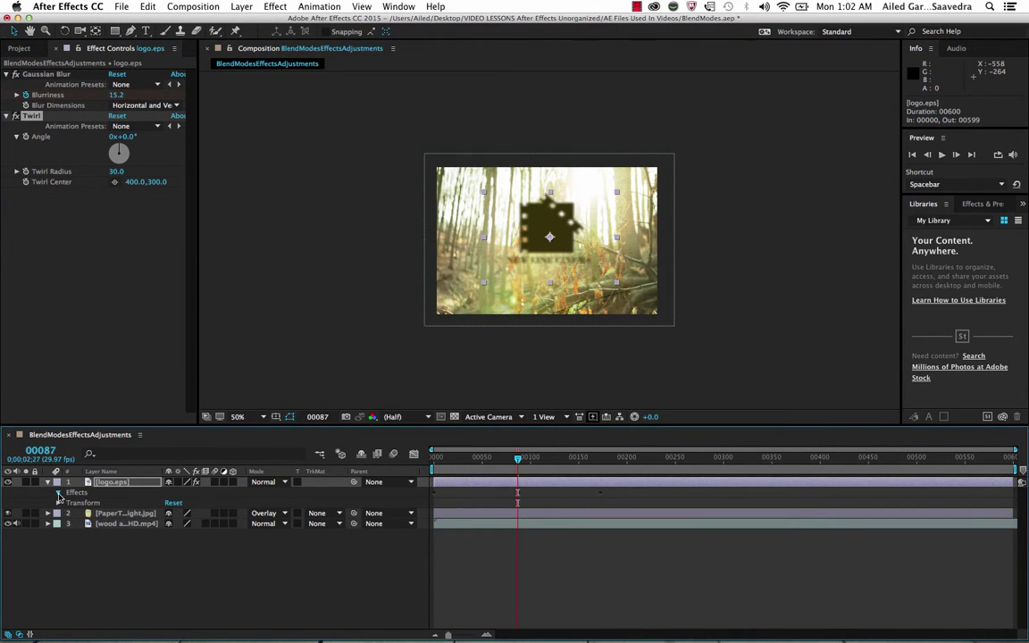
left_click(58, 493)
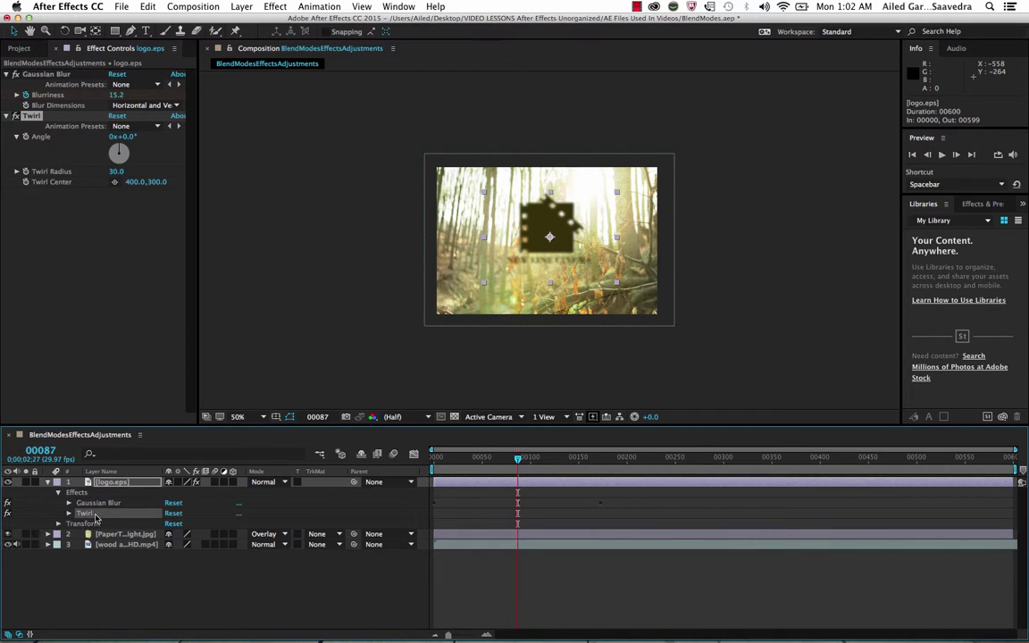
left_click(68, 514)
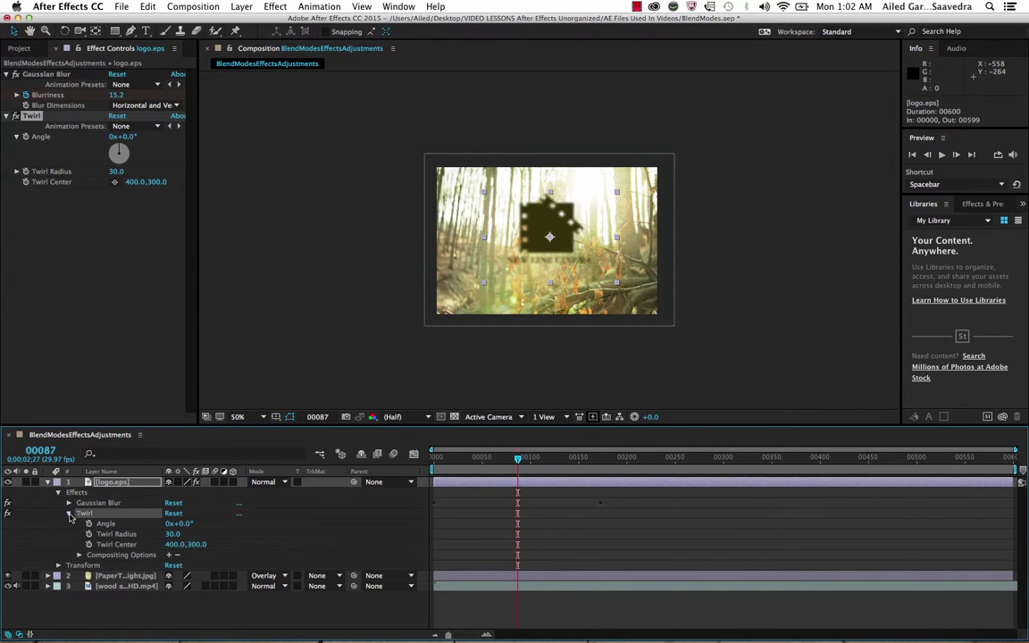
left_click(515, 460)
left_click_drag(515, 460, 412, 416)
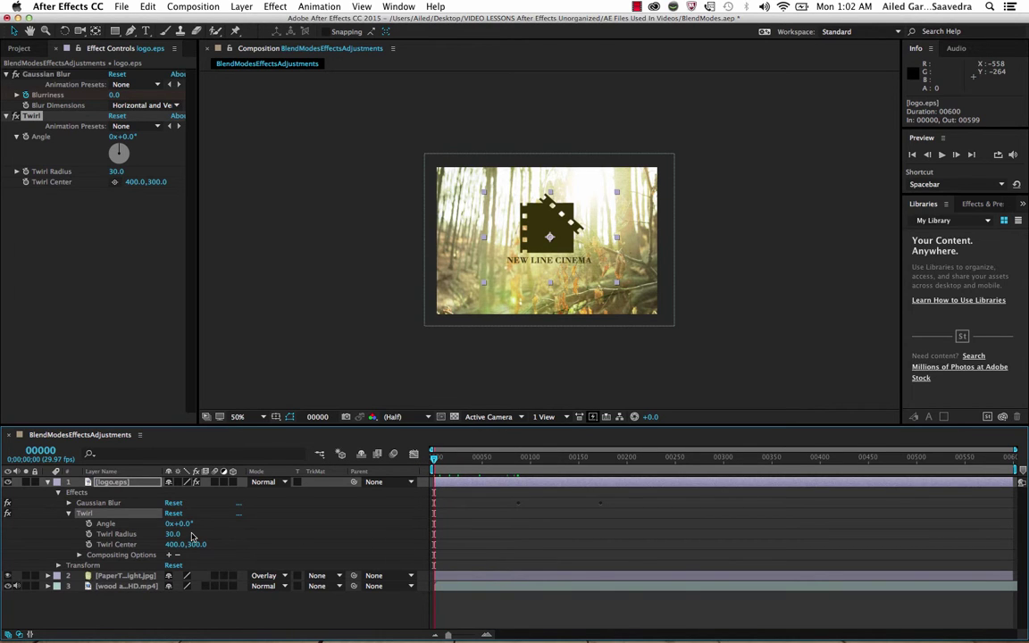
left_click(89, 524)
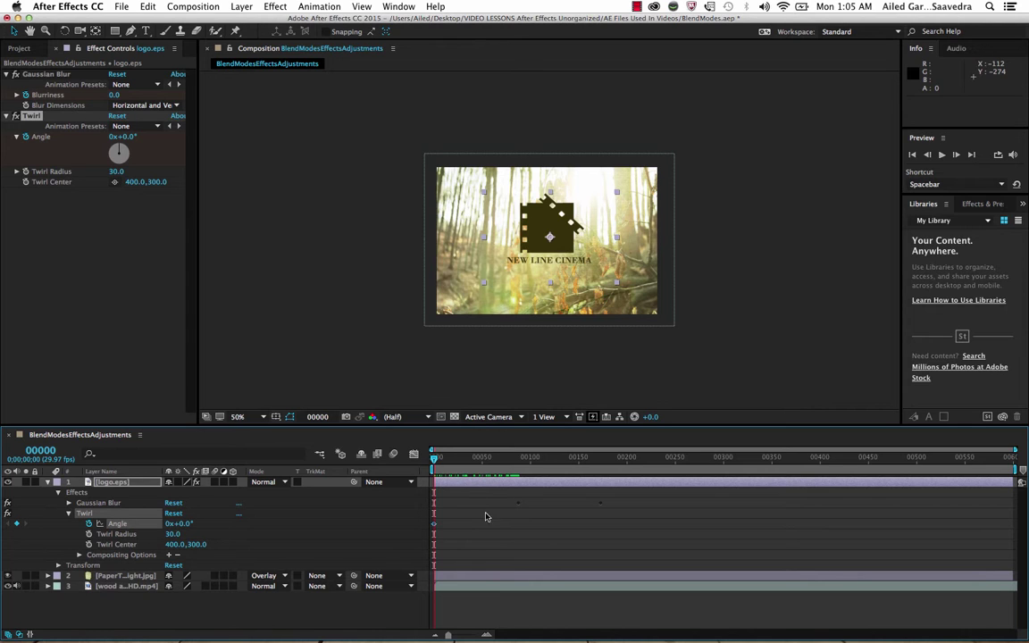
Keyframe the Twirl Angle to 109° at frame 88 and back to 0° at frame 173
left_click_drag(439, 461, 517, 464)
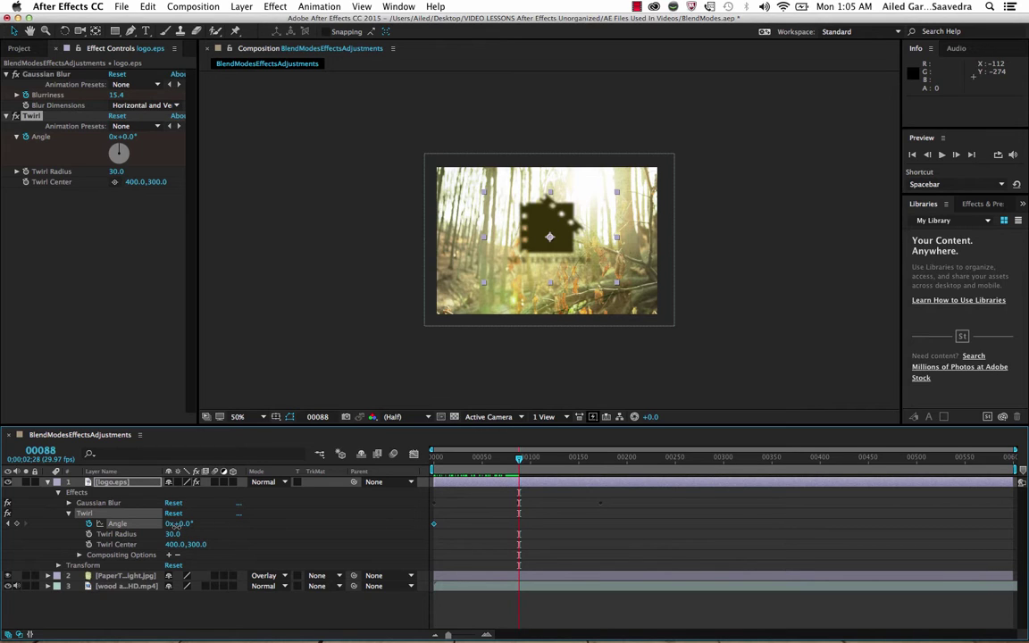
left_click_drag(177, 523, 246, 533)
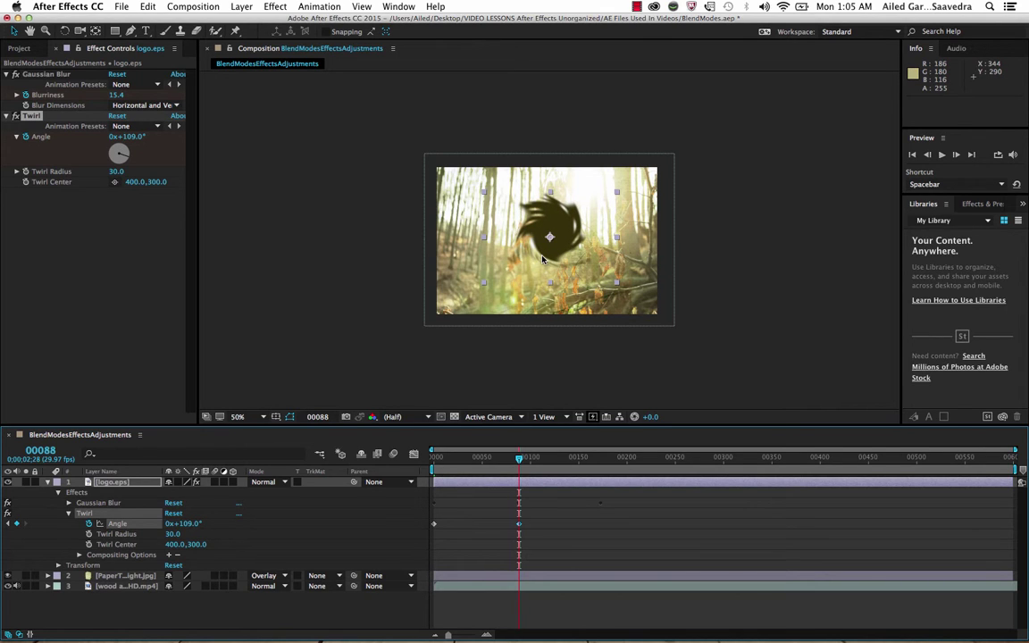
left_click(601, 460)
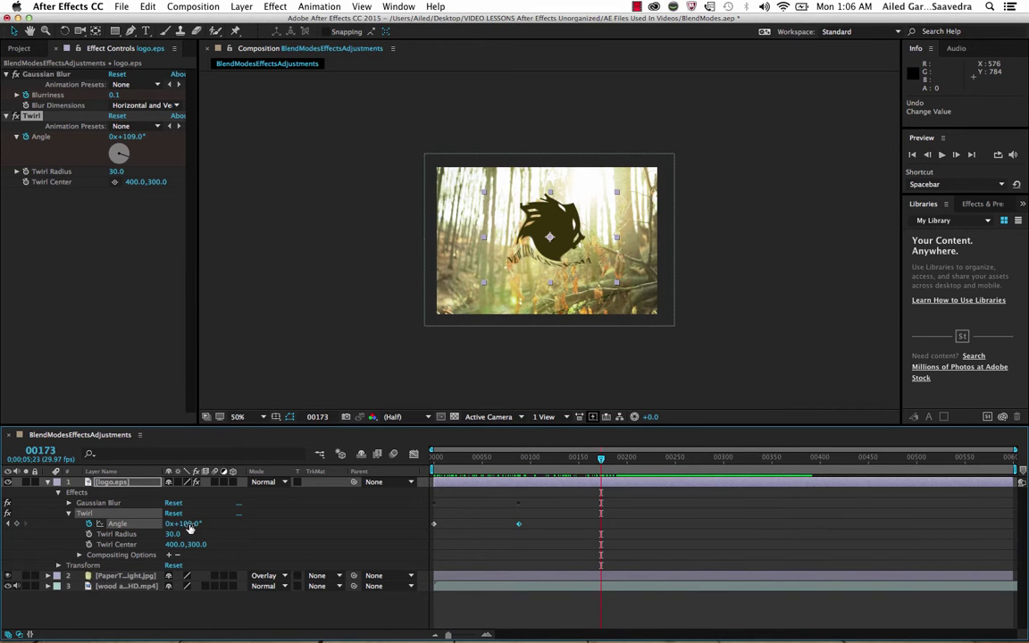
left_click_drag(186, 525, 133, 535)
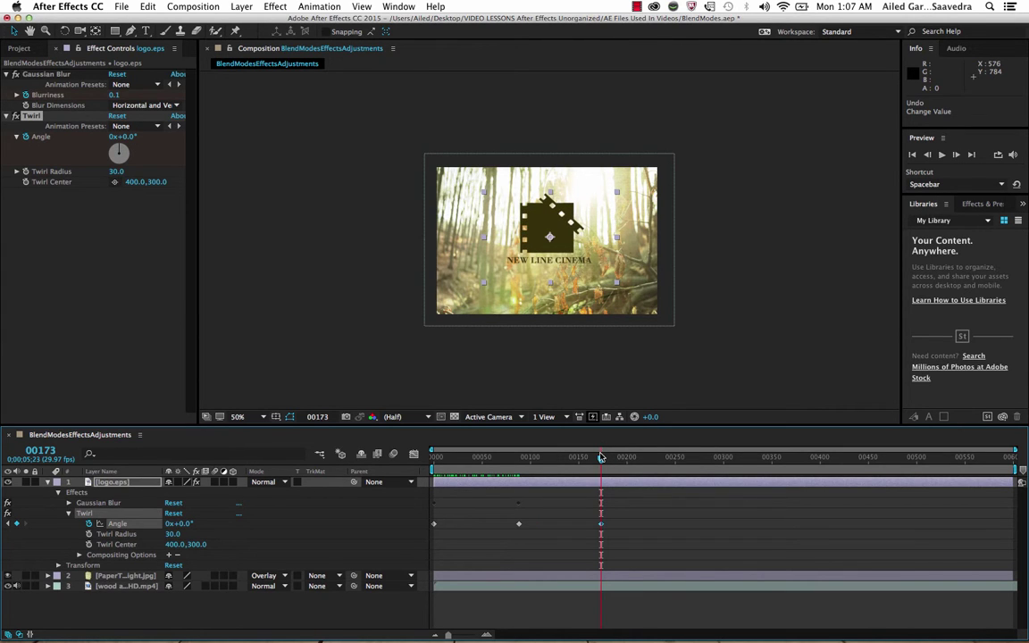
Preview the combined blur and twirl animation from frame 0 and collapse the logo layer's effects
mouse_move(601, 462)
left_mouse_down()
mouse_move(399, 470)
mouse_move(451, 457)
mouse_move(603, 454)
left_mouse_up()
left_click_drag(600, 454, 400, 464)
key("space")
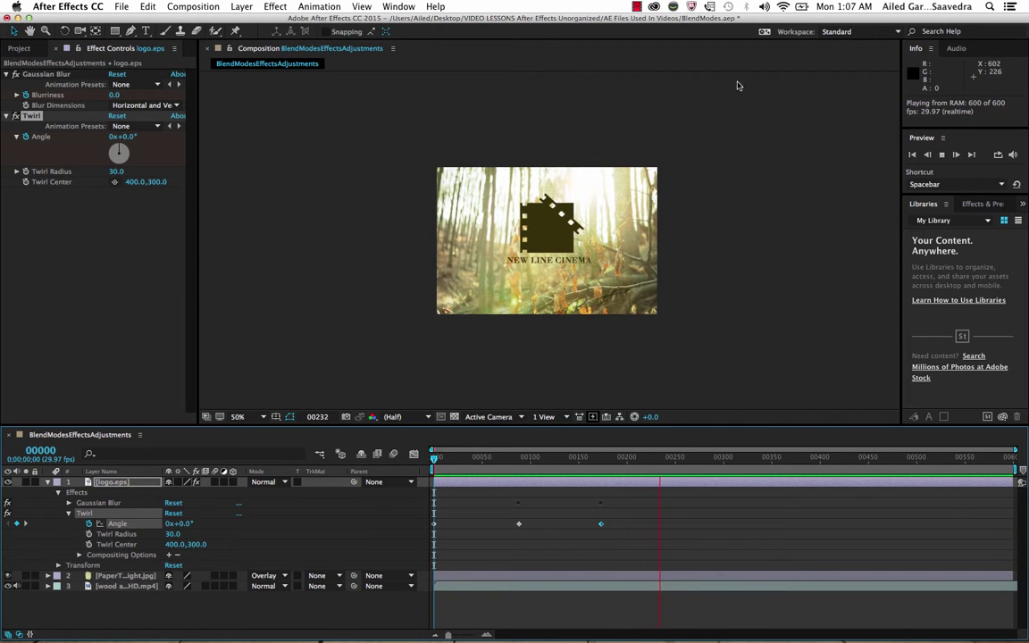
key("space")
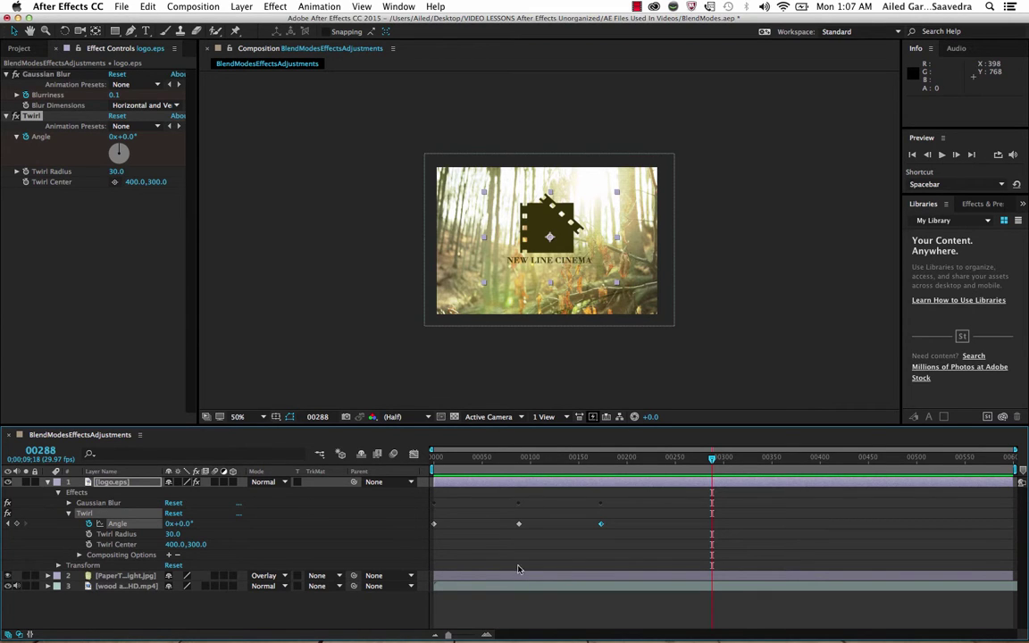
left_click(69, 514)
left_click(57, 492)
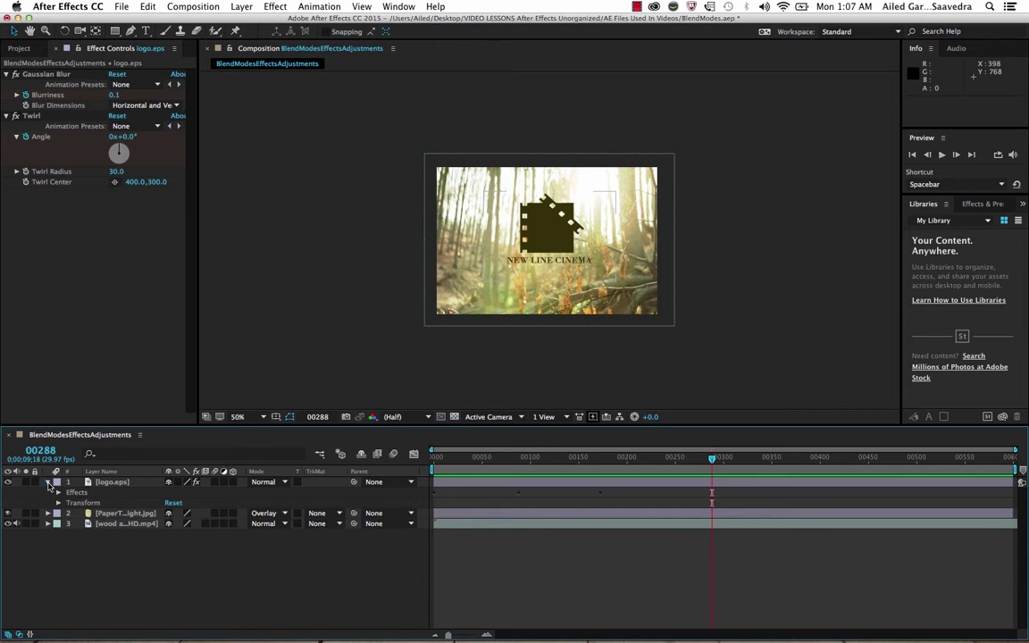
Collapse the logo.eps layer and create a new adjustment layer at the top of the layer stack
left_click(49, 482)
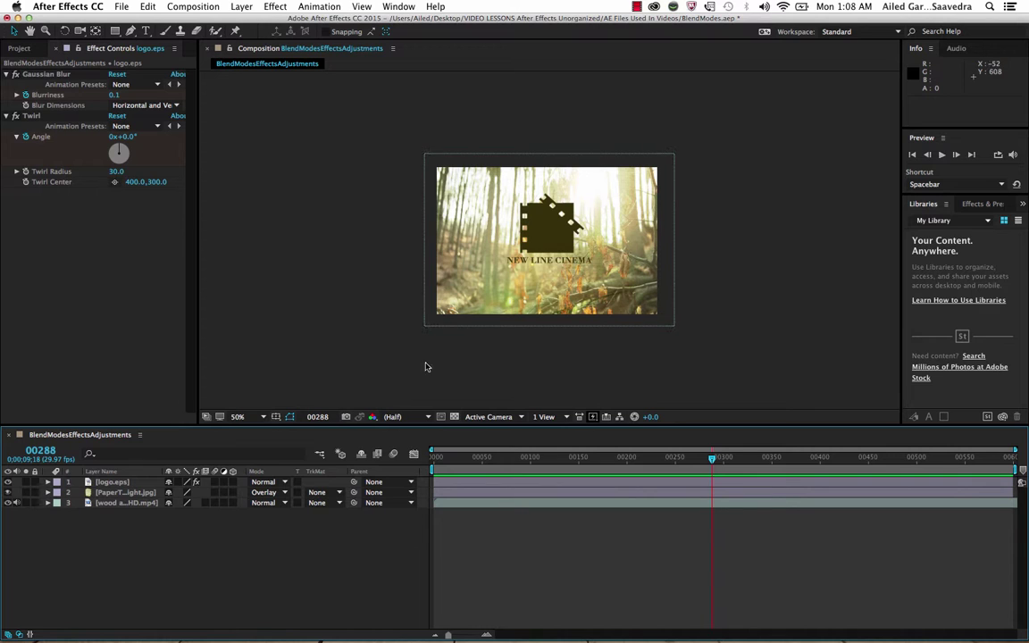
left_click(239, 6)
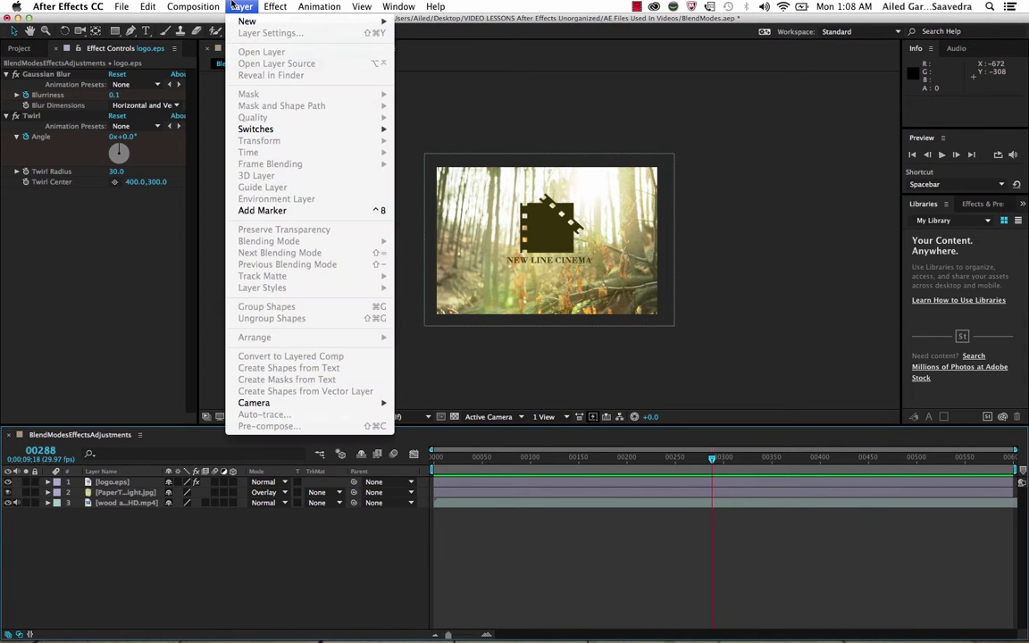
mouse_move(244, 20)
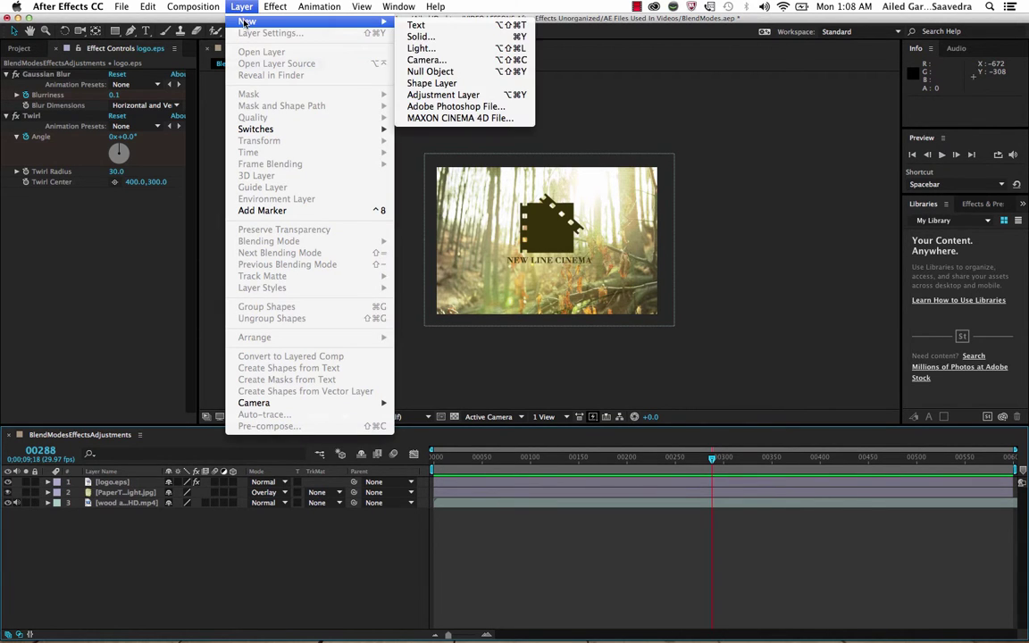
left_click(444, 96)
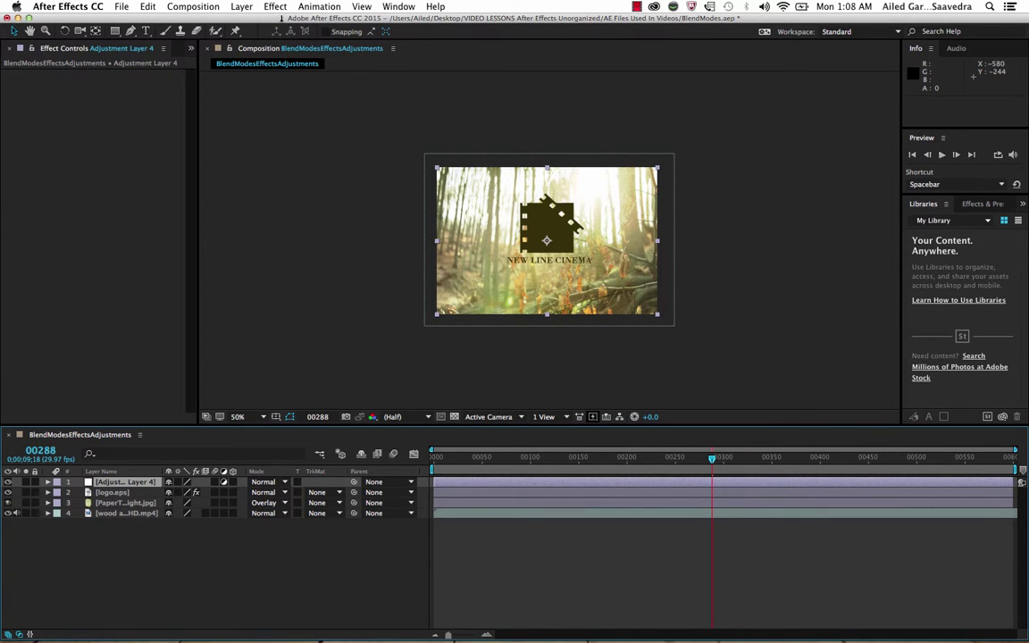
Apply the Black & White color correction effect to the new adjustment layer
left_click(278, 7)
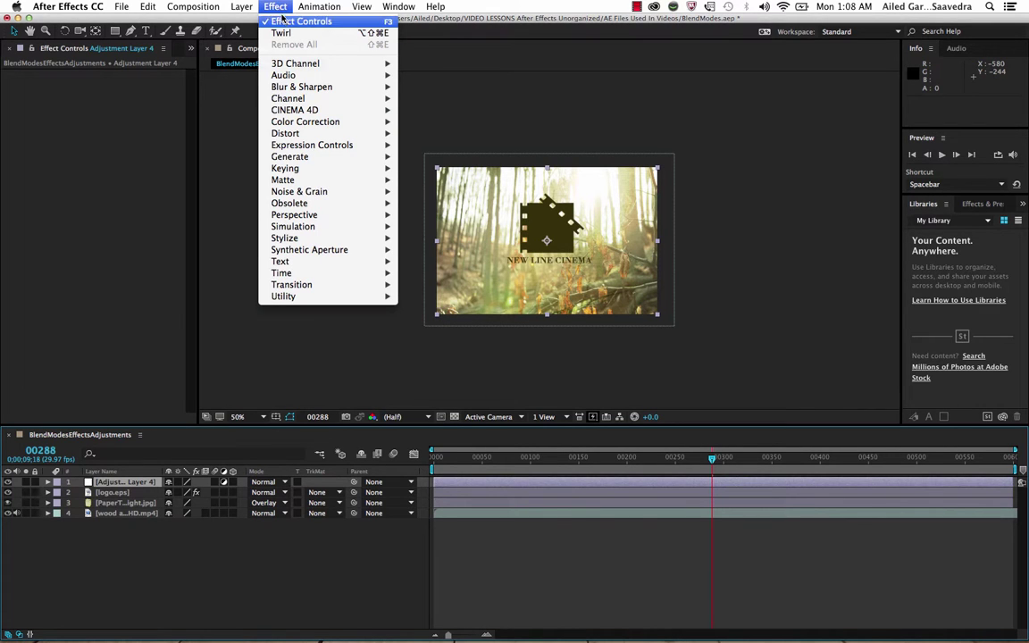
mouse_move(294, 125)
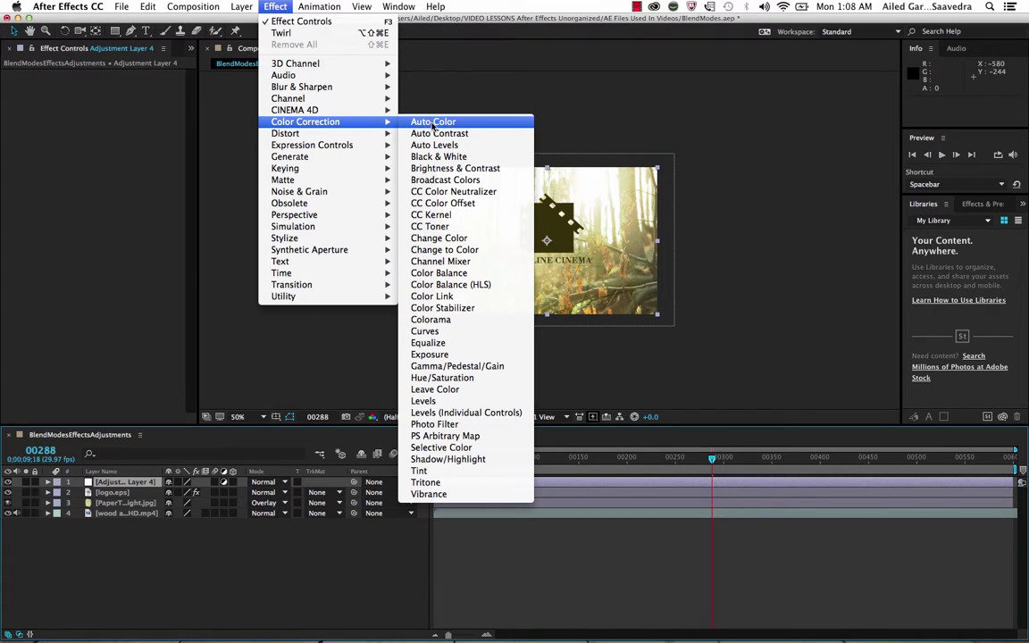
left_click(427, 156)
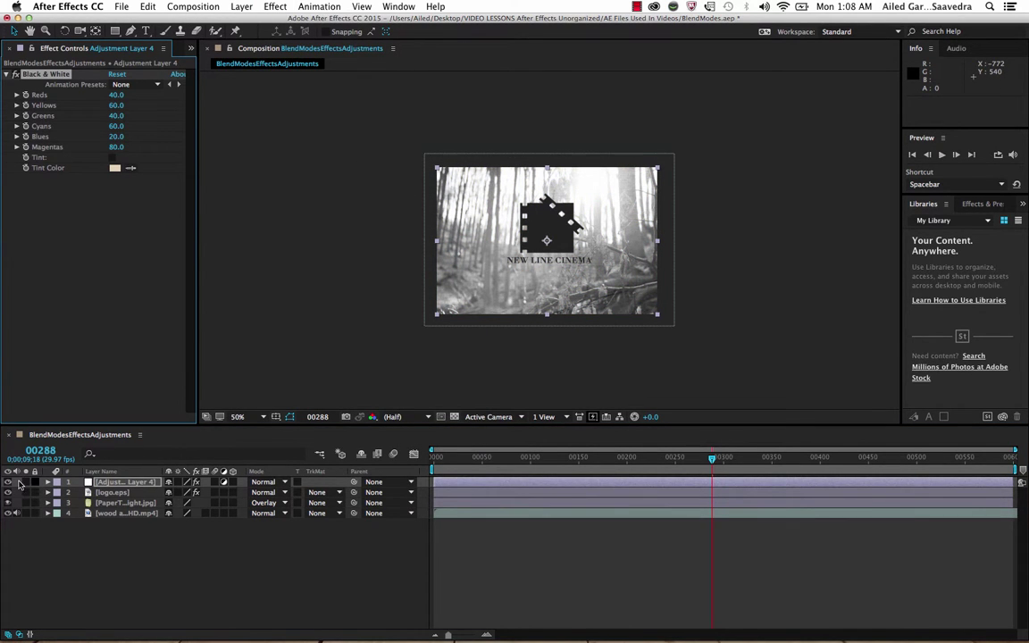
Try the black-and-white adjustment layer beneath the paper texture layer and settle it directly below logo.eps
left_click_drag(112, 487, 110, 502)
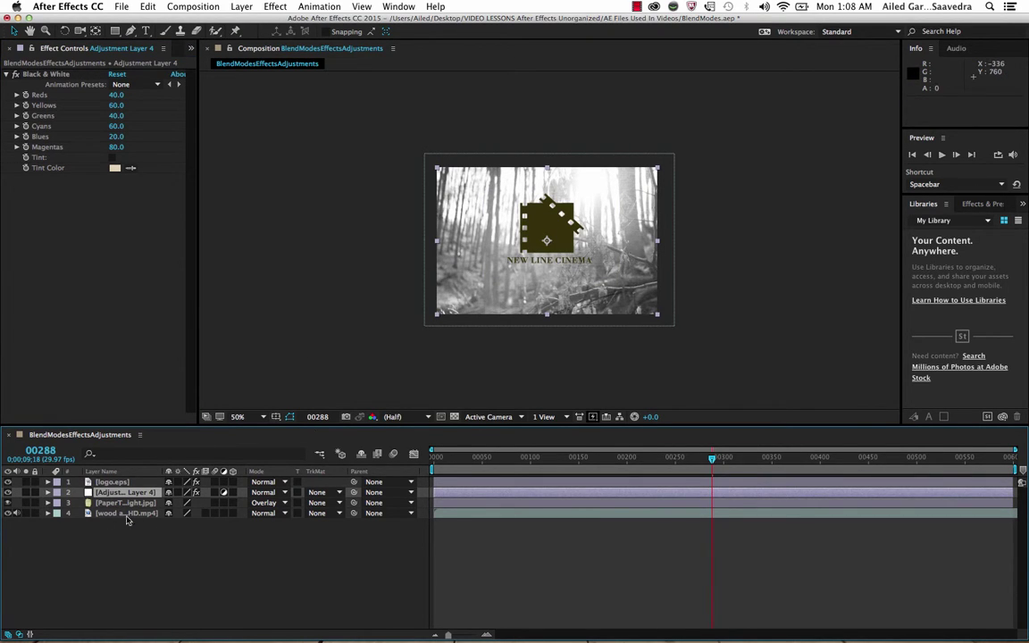
left_click_drag(120, 493, 120, 509)
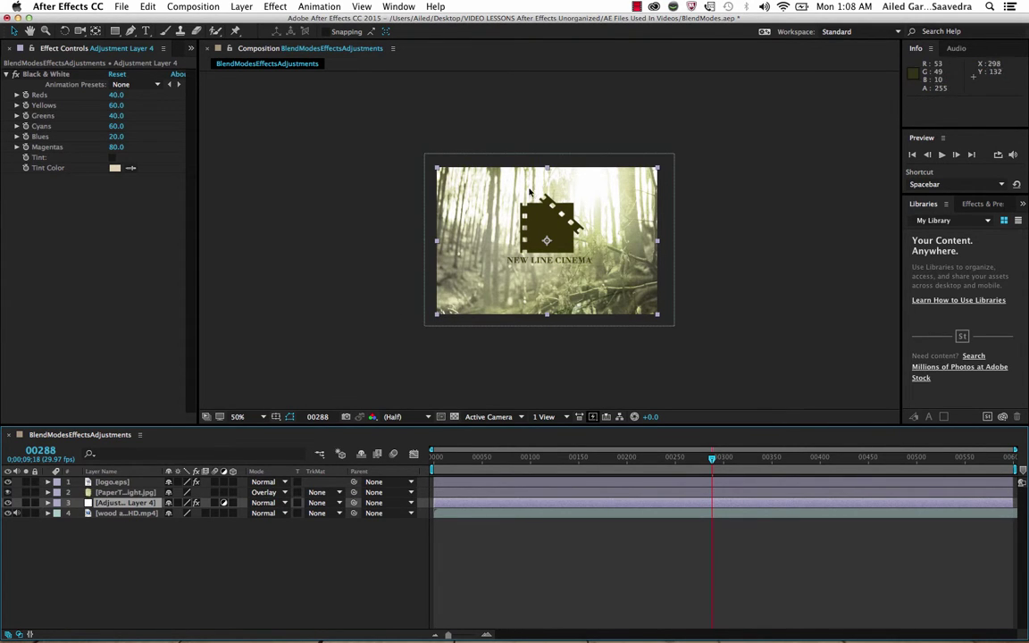
mouse_move(131, 507)
left_mouse_down()
mouse_move(132, 527)
mouse_move(118, 491)
left_mouse_up()
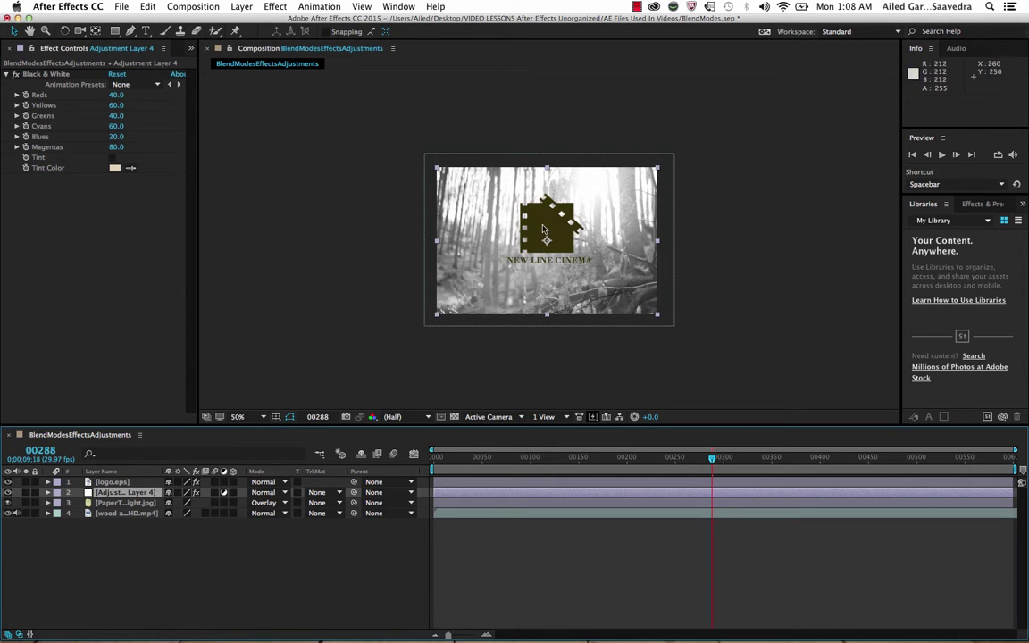
Rename the black-and-white adjustment layer as B&W Adjustment and hide it
right_click(121, 496)
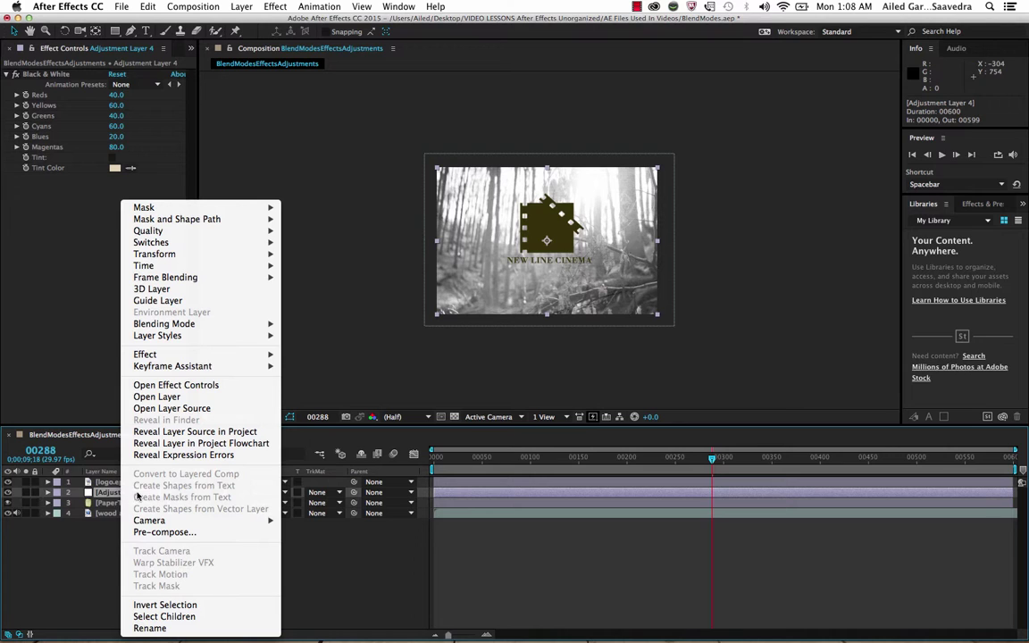
left_click(165, 628)
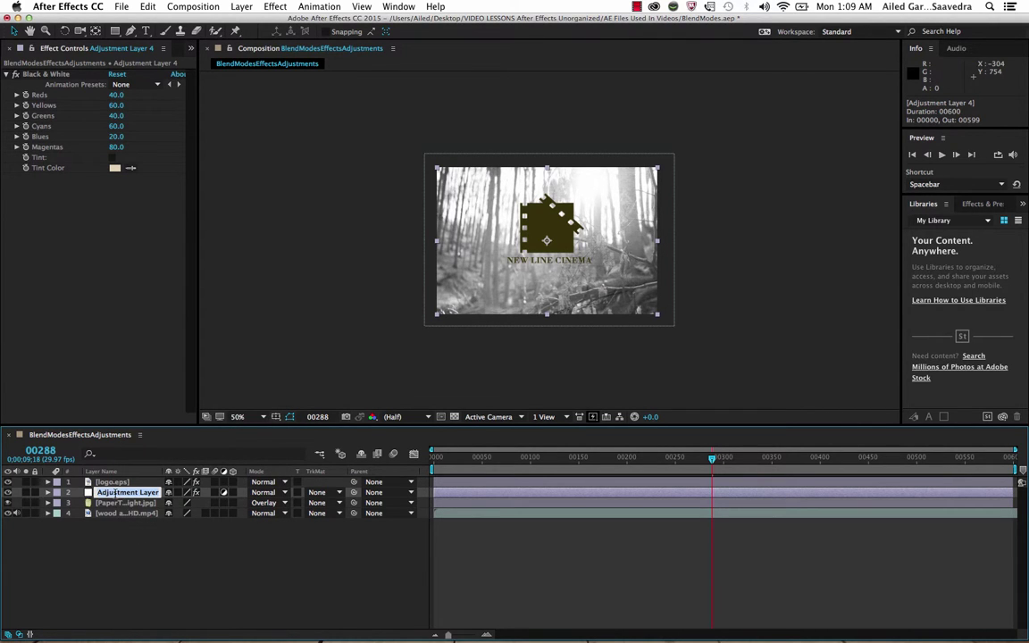
type("B&W")
key("Return")
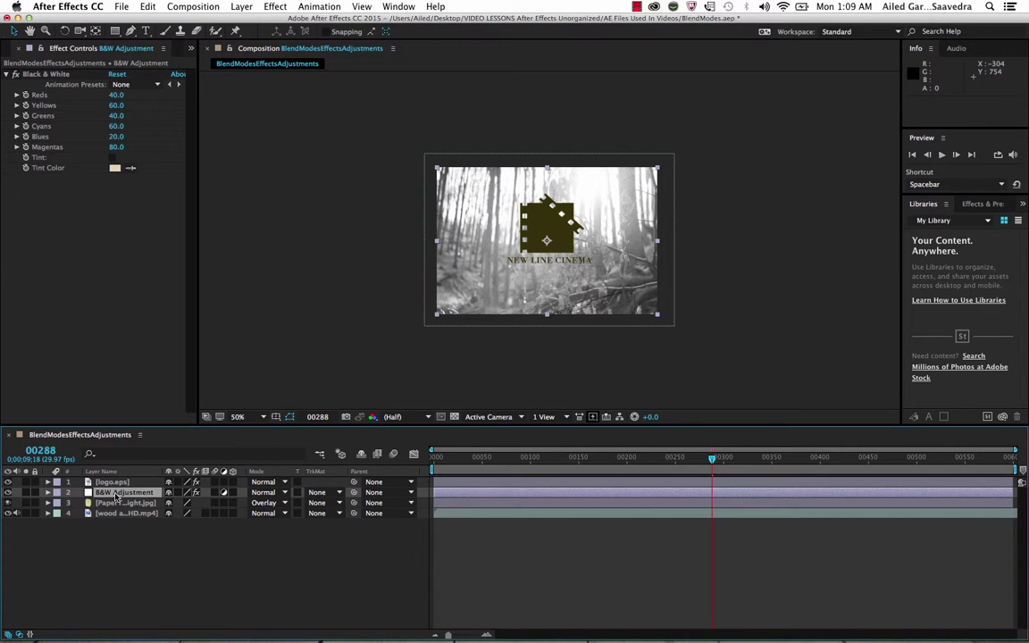
left_click(8, 492)
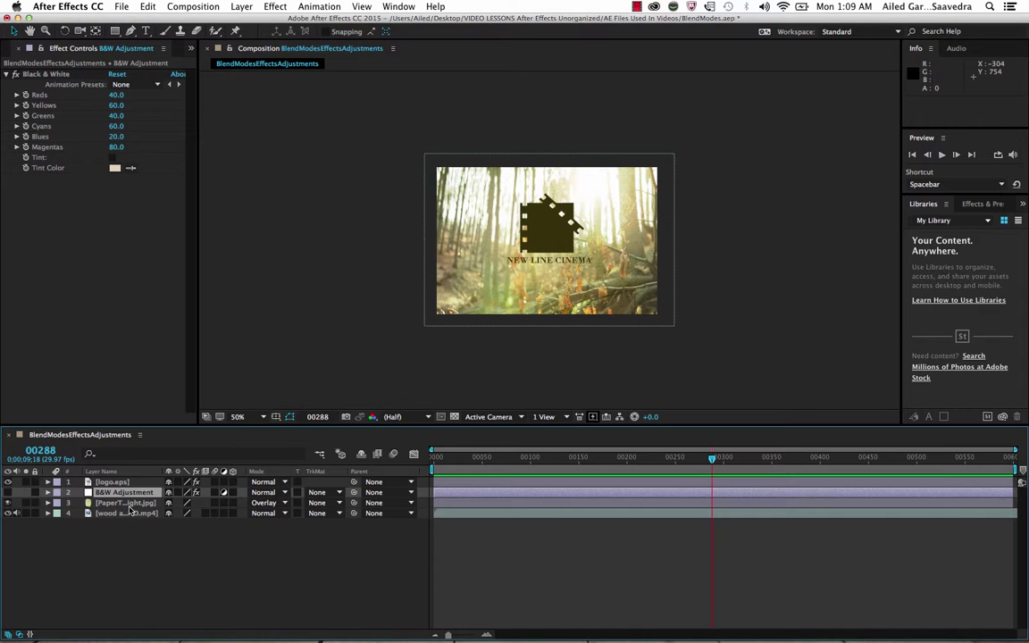
Create a second adjustment layer above B&W Adjustment and apply the Hue/Saturation color correction effect to it
left_click(241, 7)
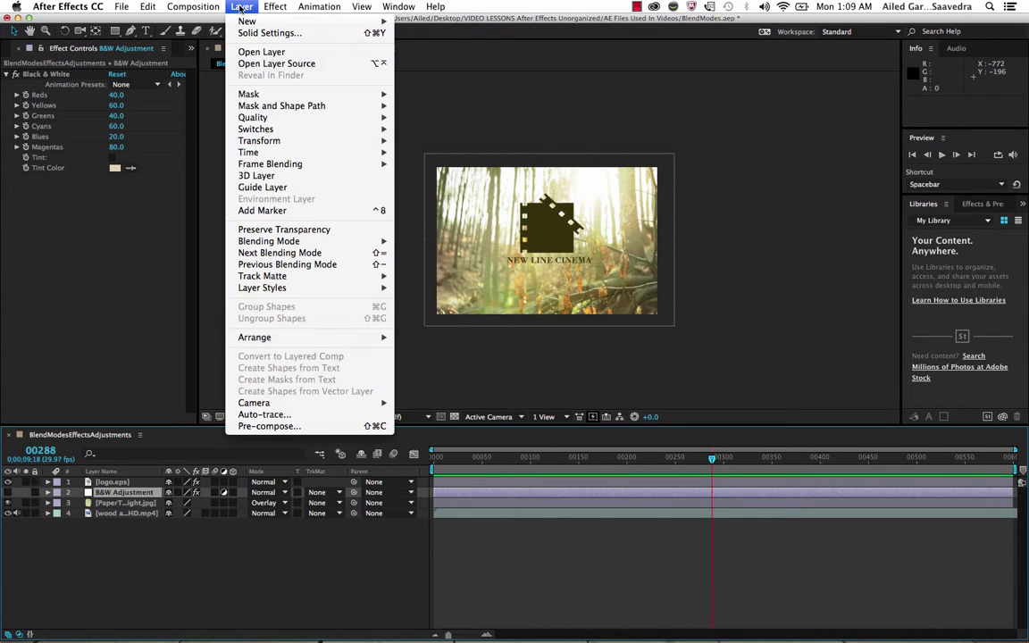
mouse_move(224, 20)
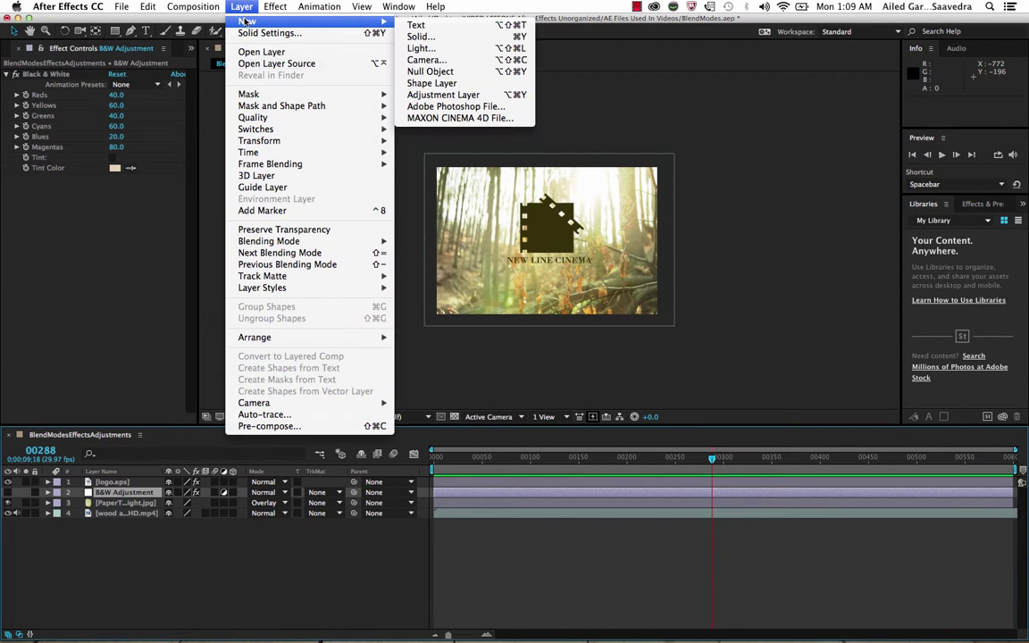
left_click(479, 96)
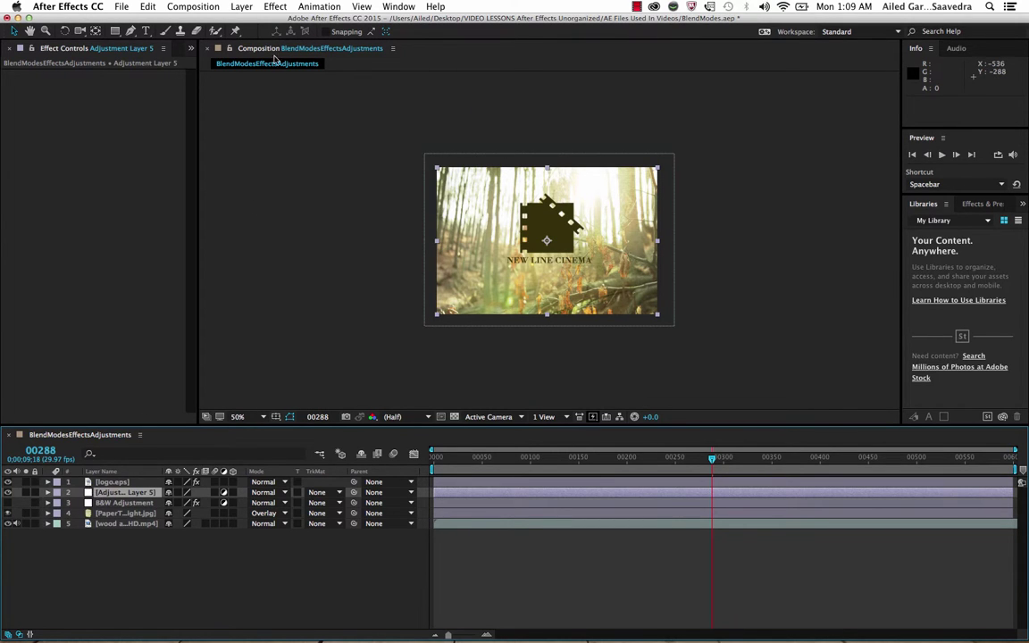
left_click(275, 7)
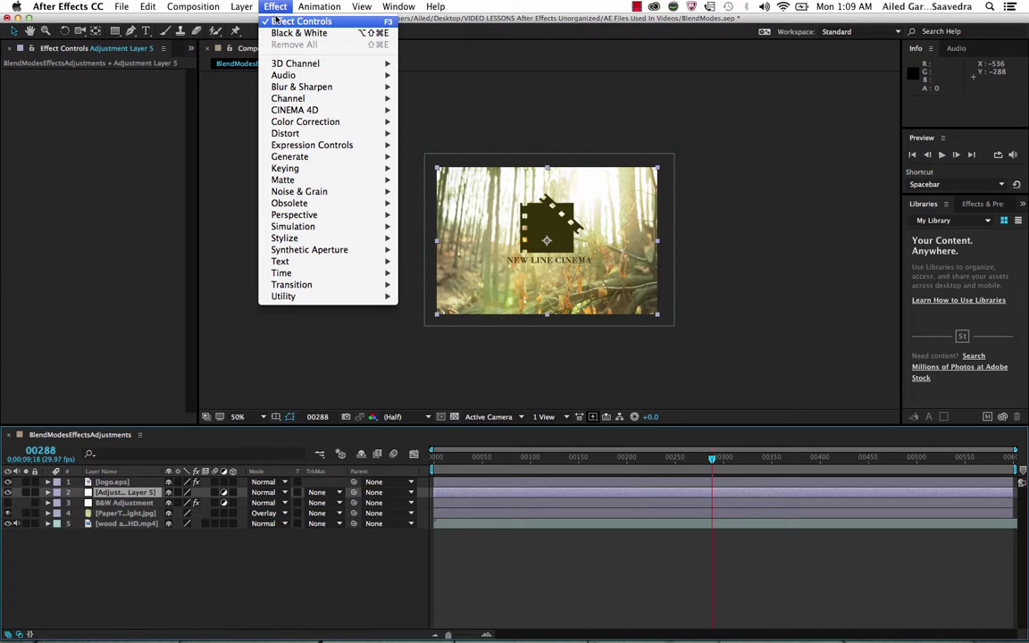
mouse_move(298, 122)
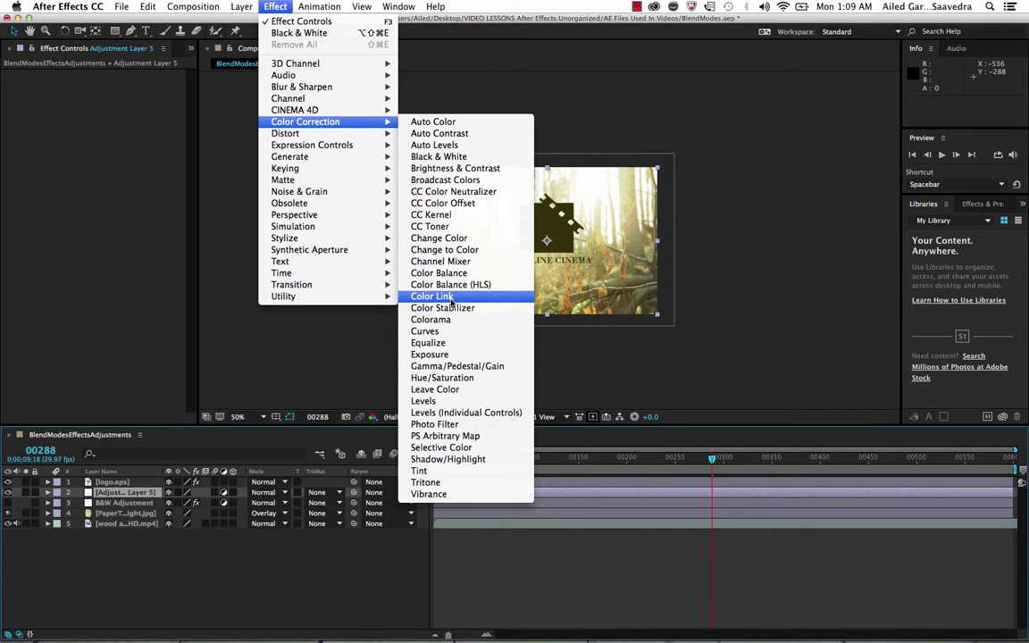
left_click(456, 378)
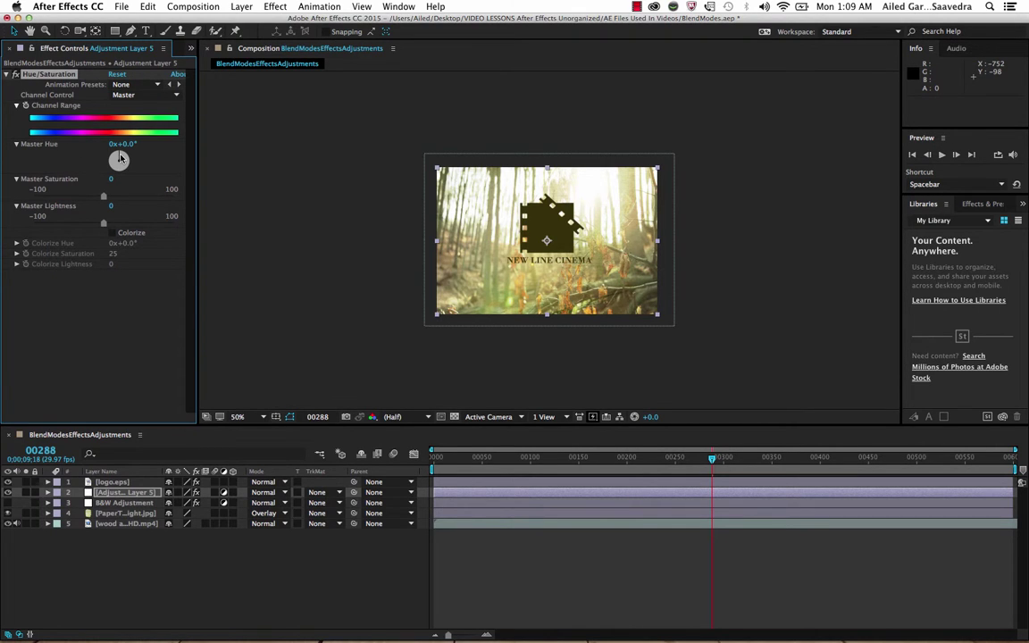
Set the Master Hue to 275° and switch the adjustment layer off and on to compare the look
mouse_move(118, 159)
left_mouse_down()
mouse_move(130, 173)
mouse_move(108, 185)
mouse_move(85, 154)
mouse_move(82, 252)
mouse_move(96, 161)
mouse_move(113, 162)
mouse_move(100, 143)
mouse_move(112, 163)
left_mouse_up()
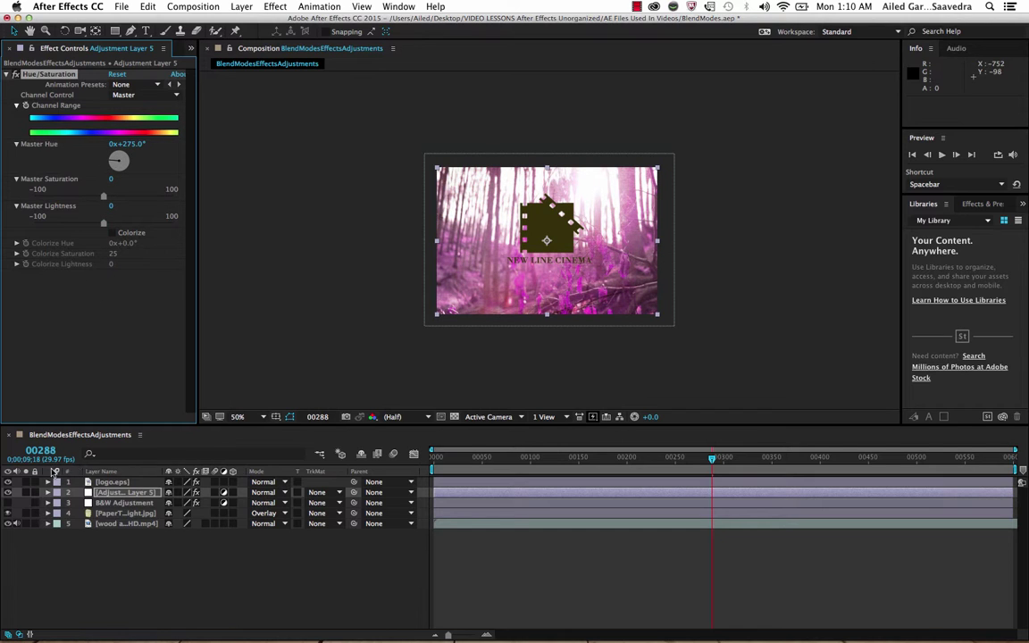
left_click(8, 493)
left_click(8, 493)
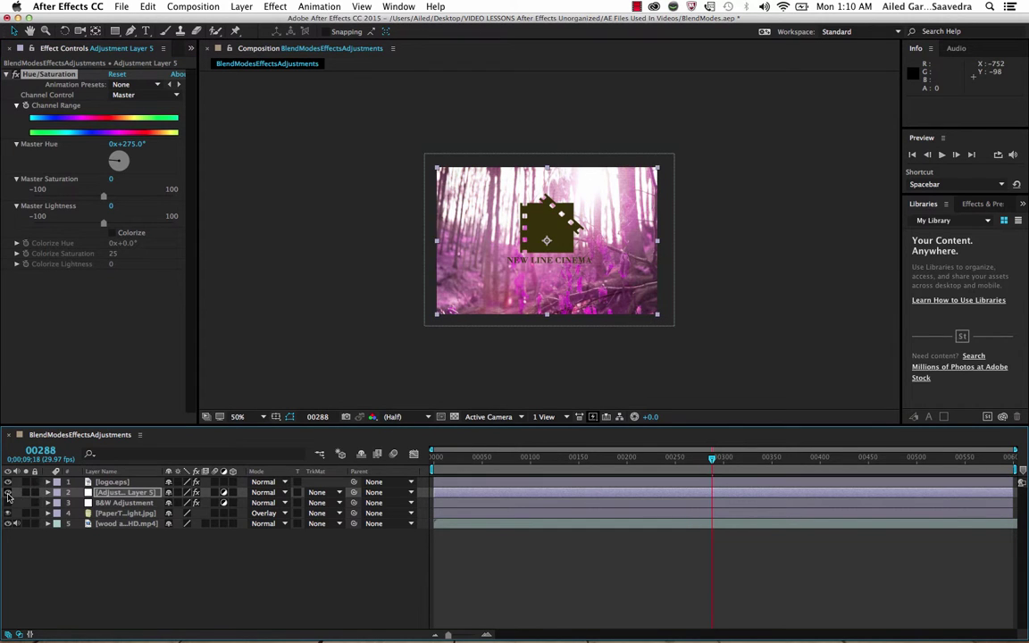
Try the hue adjustment layer above logo.eps and directly above the forest video, and return it to just below logo.eps
left_click_drag(94, 493, 108, 481)
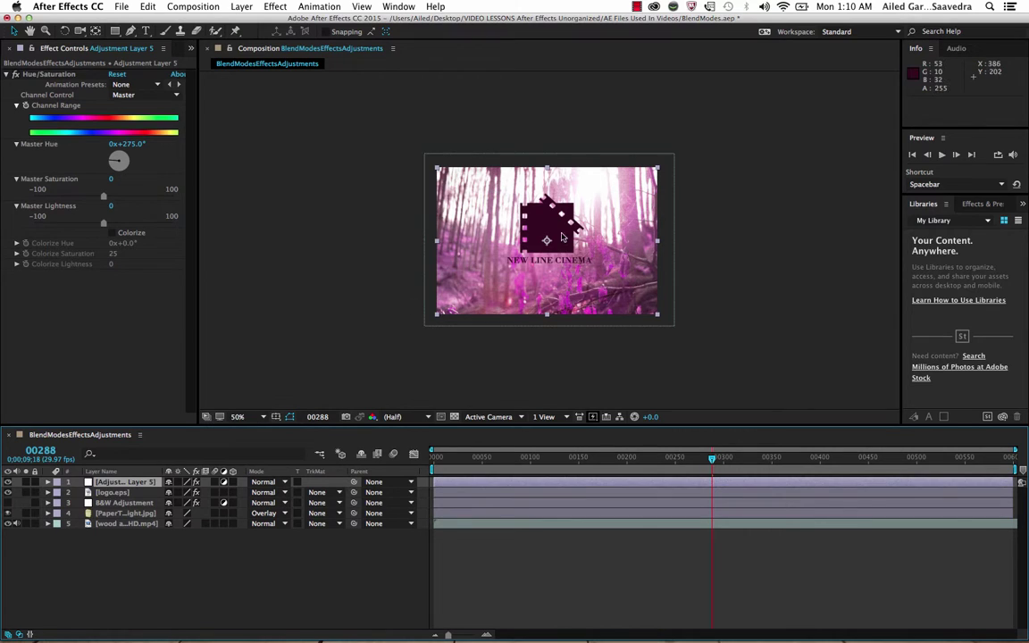
left_click_drag(131, 490, 121, 518)
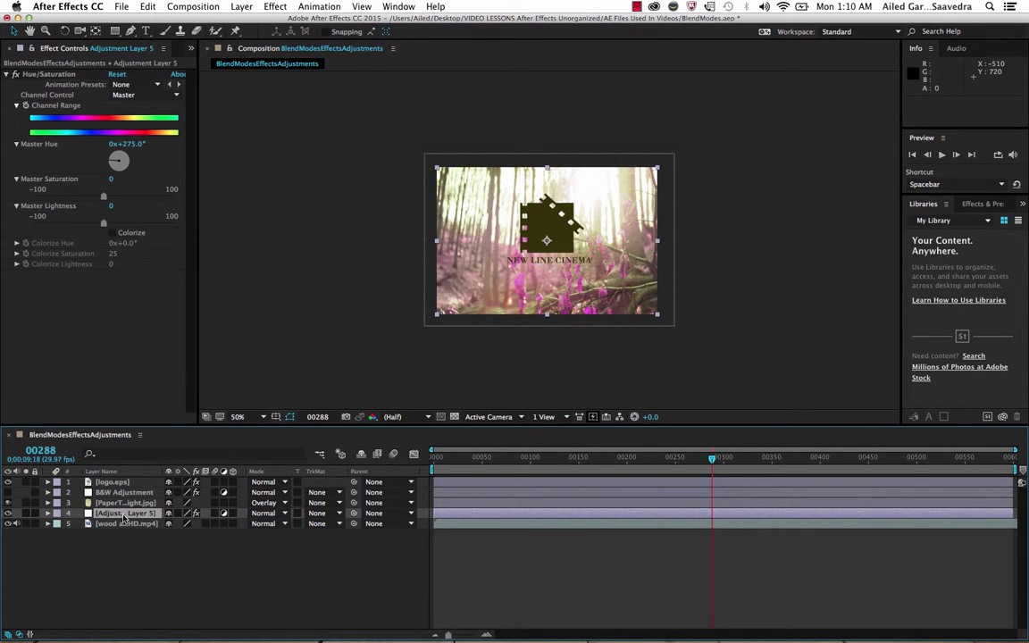
left_click_drag(127, 518, 127, 492)
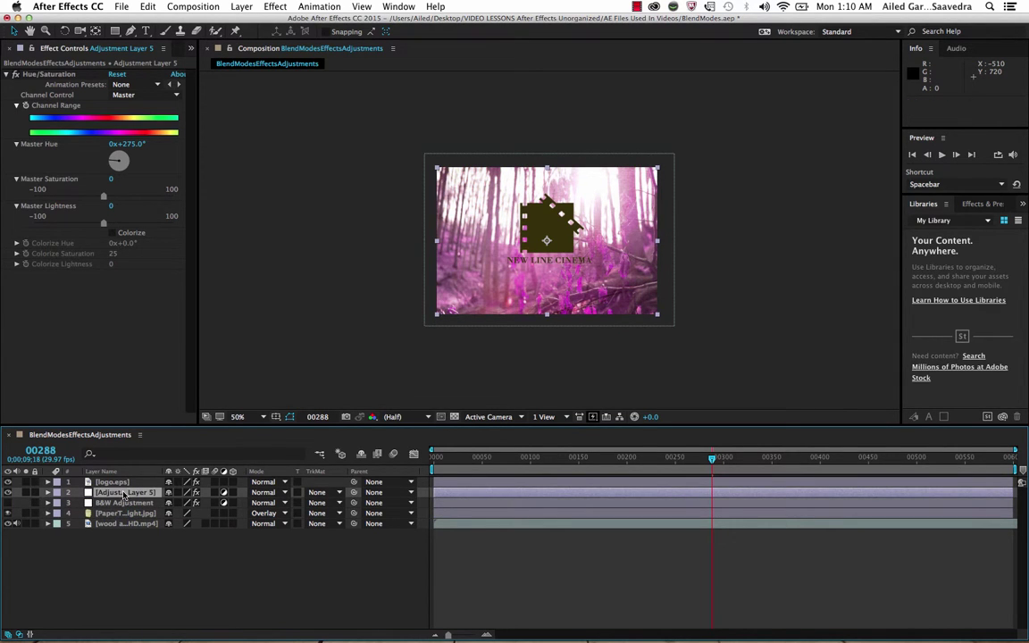
Rename the Hue/Saturation adjustment layer as Purple Adjustment
right_click(125, 494)
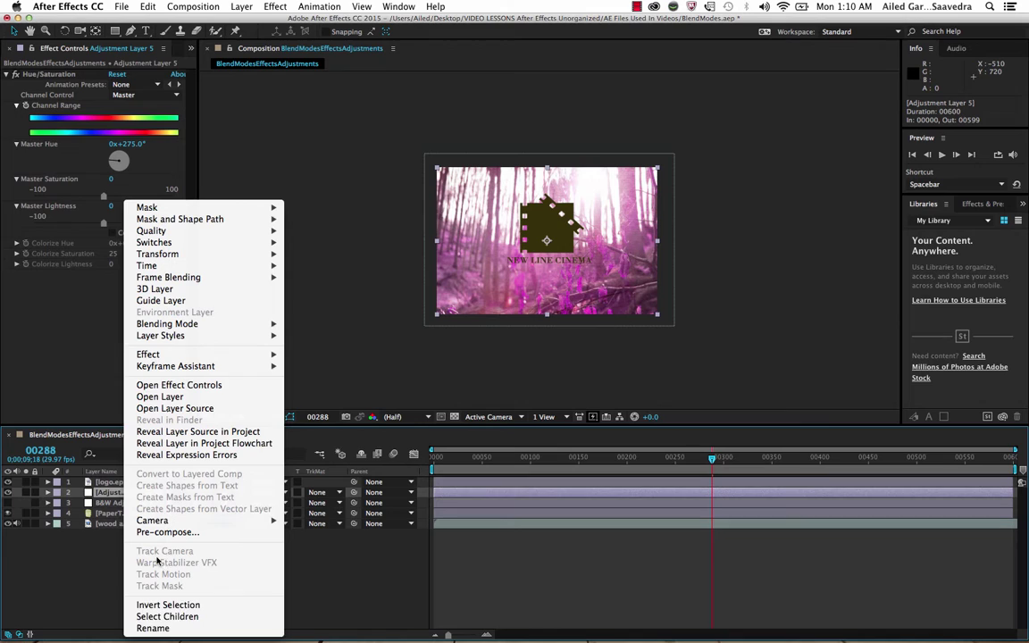
left_click(153, 628)
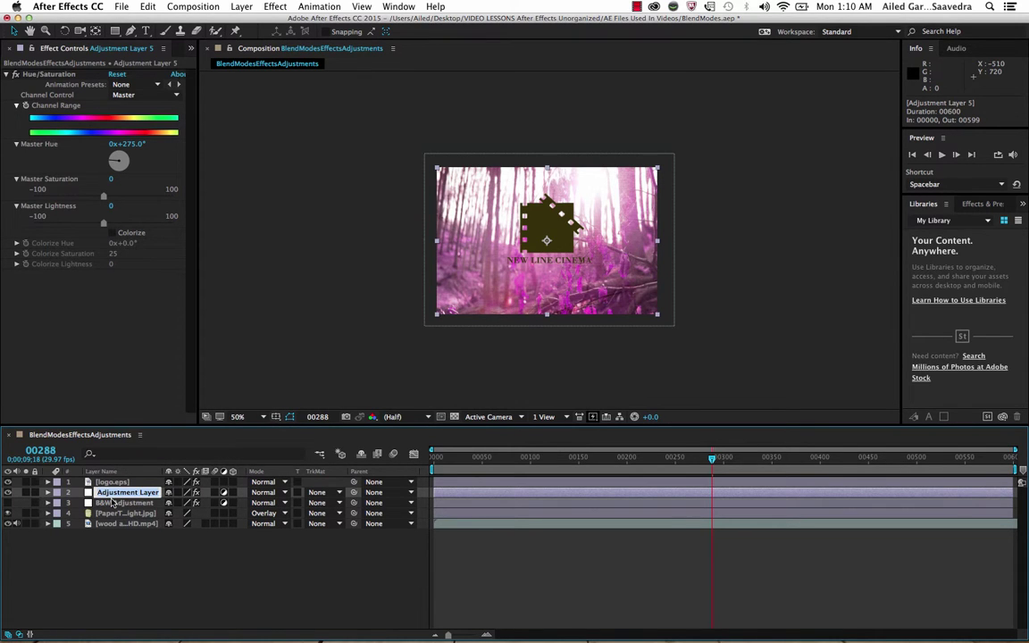
type("Purple Adjue")
type("tment")
key("Return")
key("super+Down")
key("super+Up")
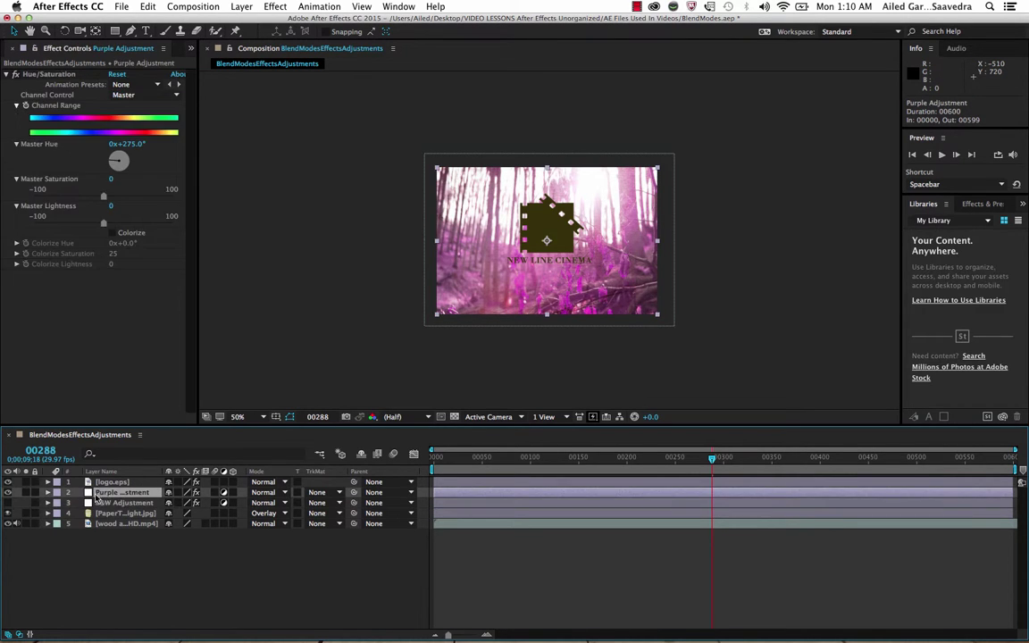
Switch the Purple Adjustment layer off and on, delete it, and undo the deletion
left_click(7, 492)
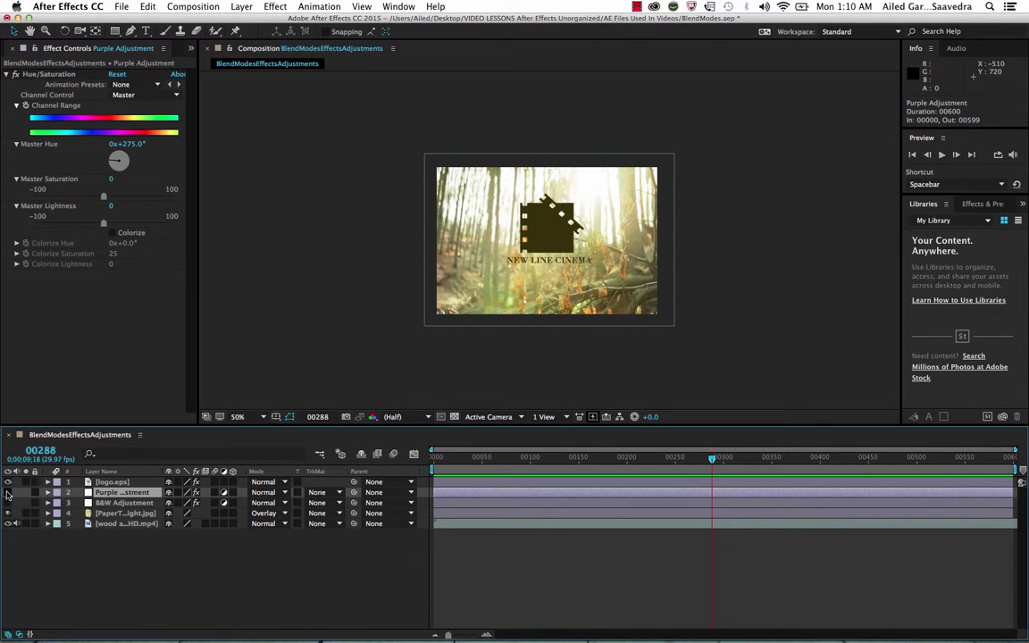
left_click(7, 492)
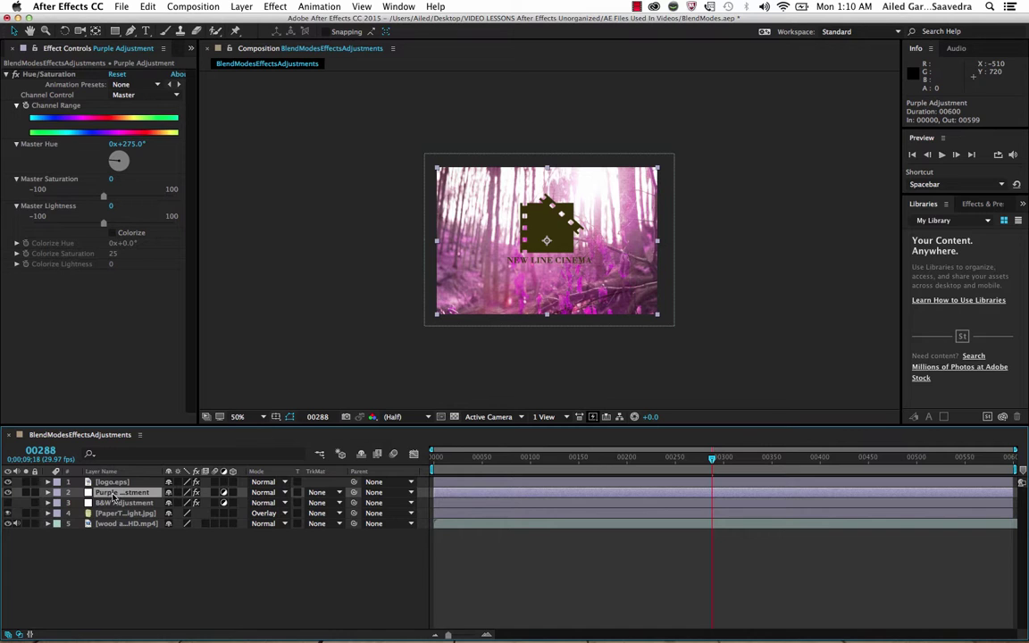
key("Delete")
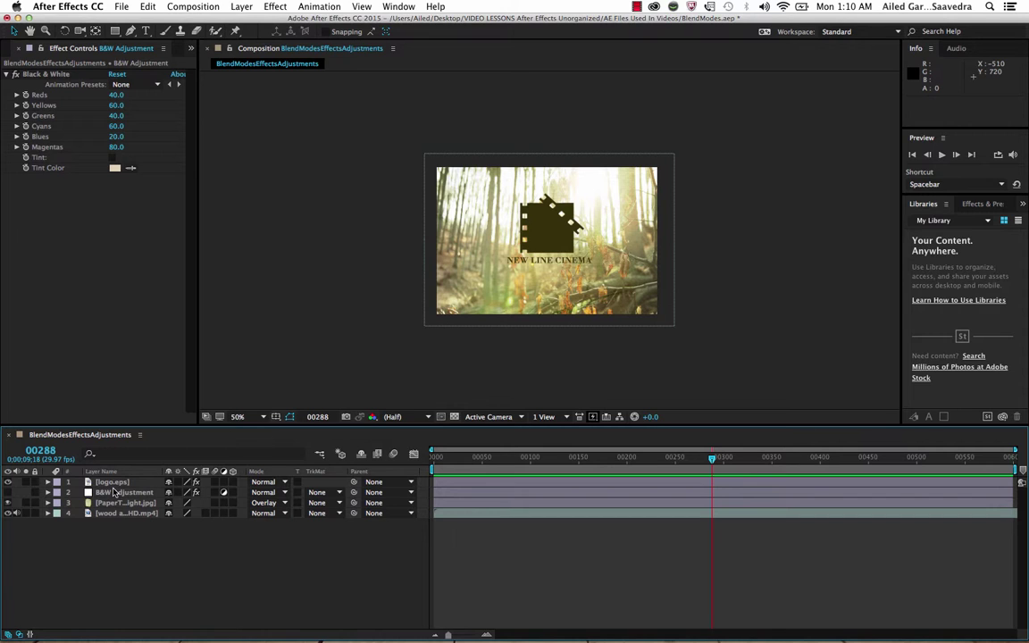
key("super+z")
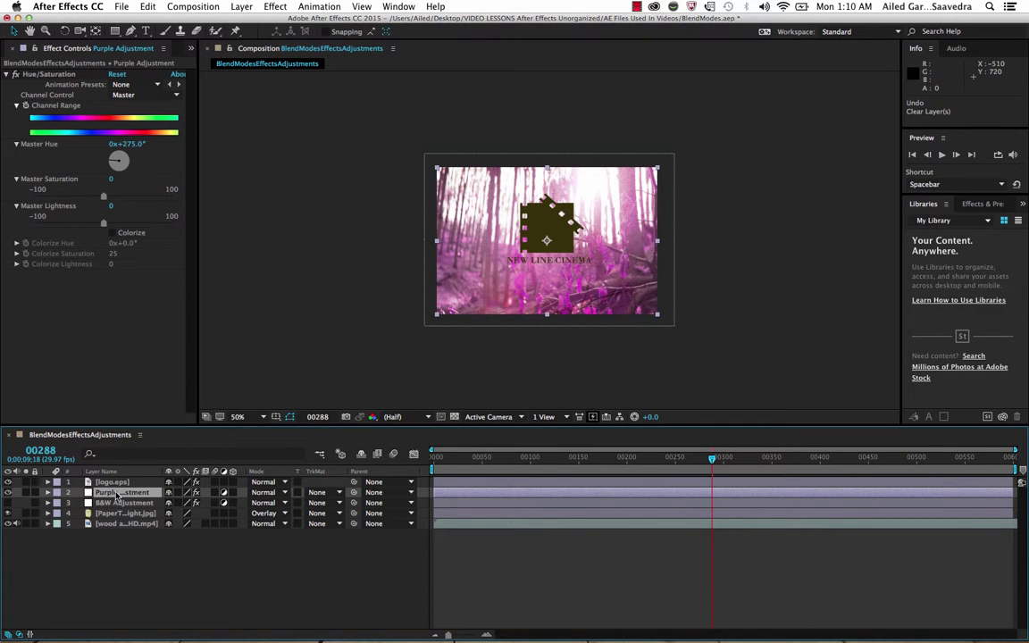
Compare the effect settings of the Purple Adjustment and B&W Adjustment layers by selecting each alternately
left_click(114, 500)
left_click(114, 493)
left_click(114, 500)
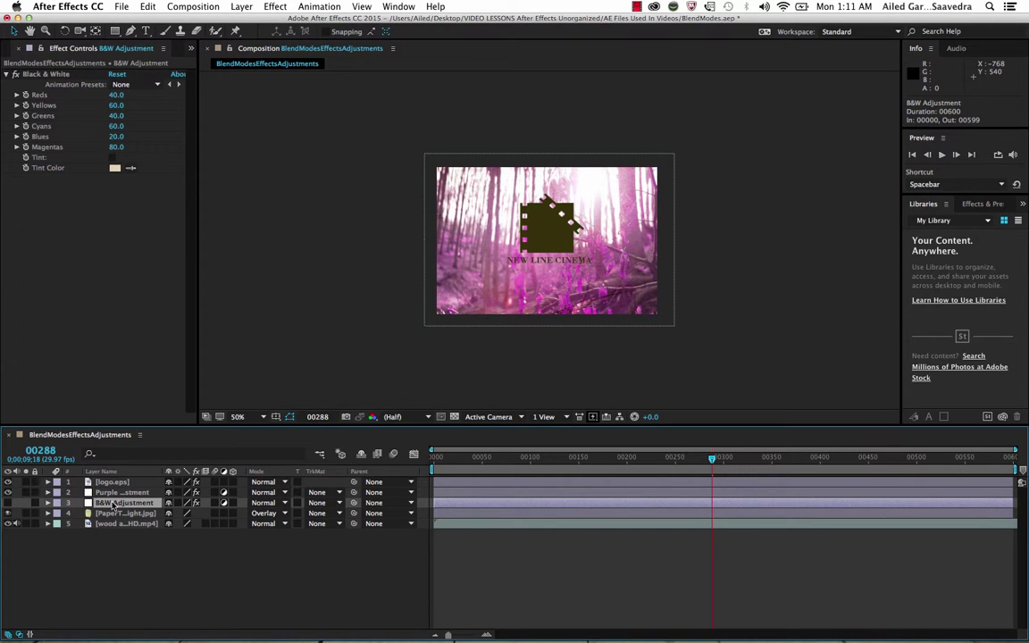
left_click(115, 493)
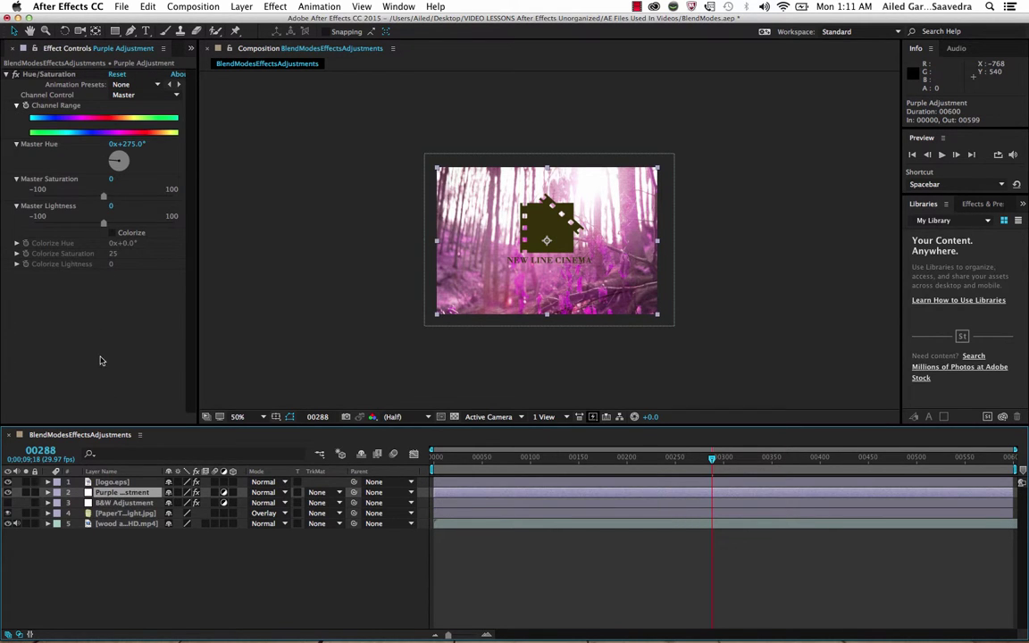
left_click(114, 503)
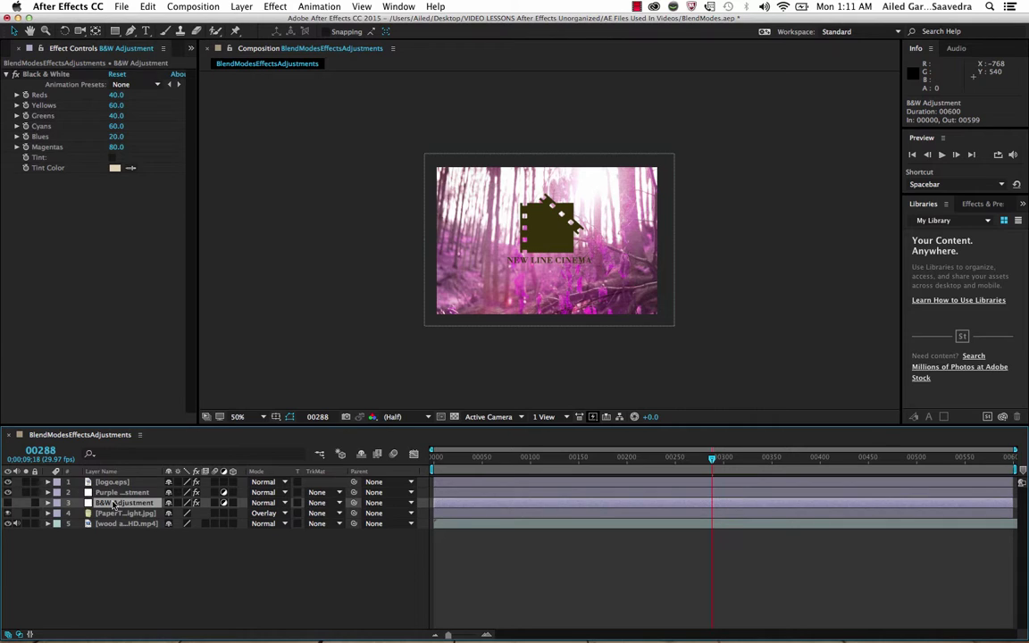